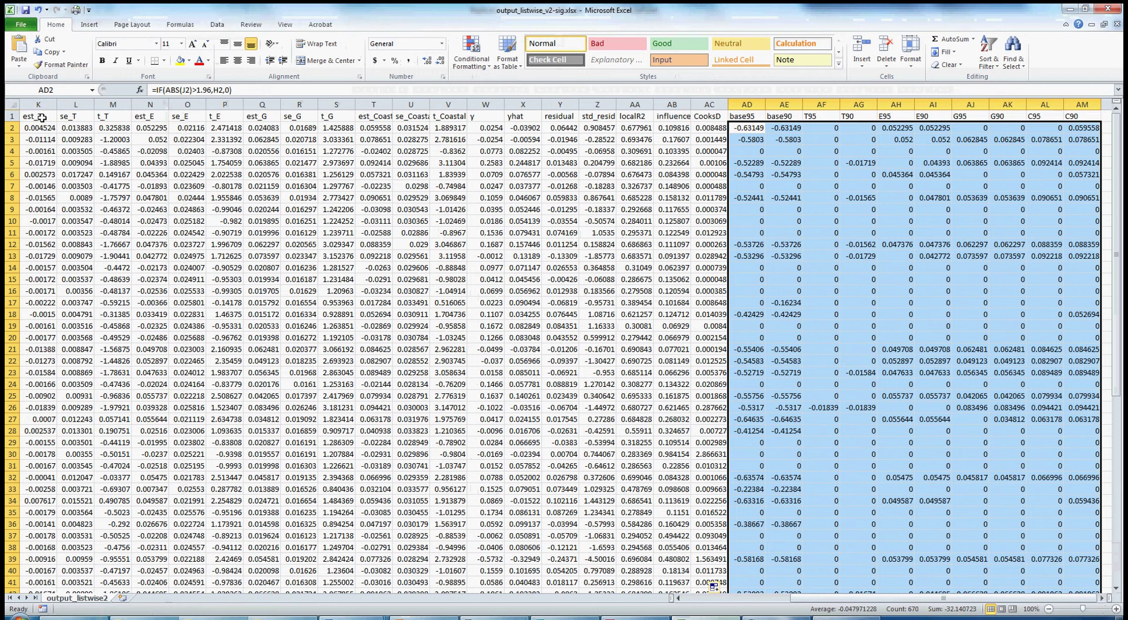
Scroll the GWR output back to column A and check the first rows, including a t_base value.
{"action": "left_click", "coordinate": [40, 116]}
{"action": "left_click_drag", "start_coordinate": [831, 598], "coordinate": [683, 609]}
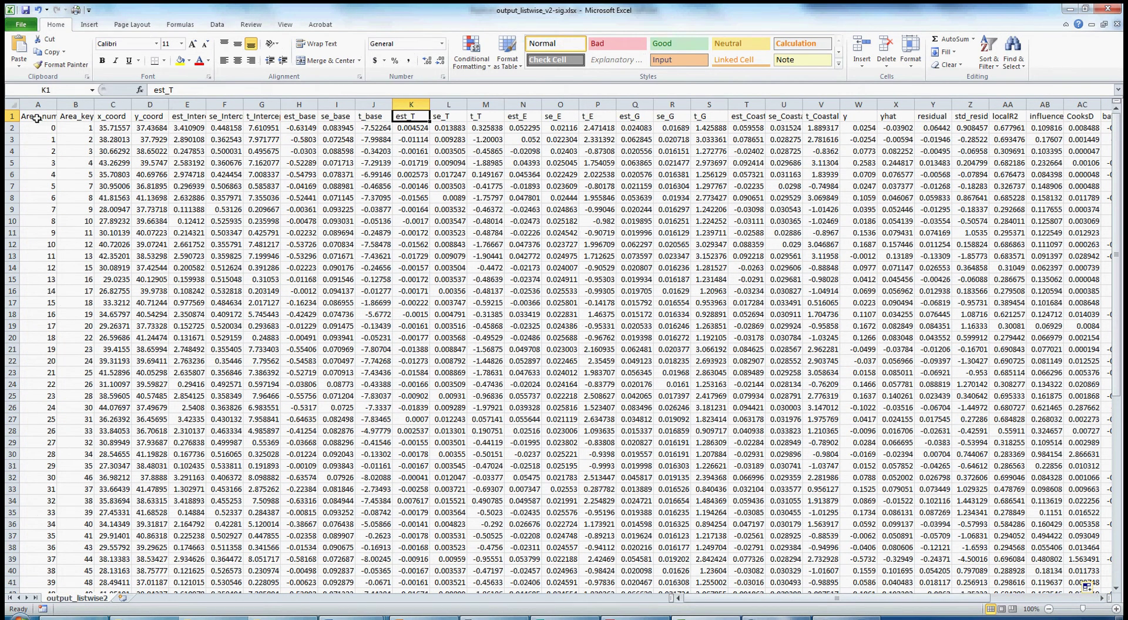
{"action": "left_click_drag", "start_coordinate": [38, 115], "coordinate": [499, 128]}
{"action": "left_click", "coordinate": [374, 186]}
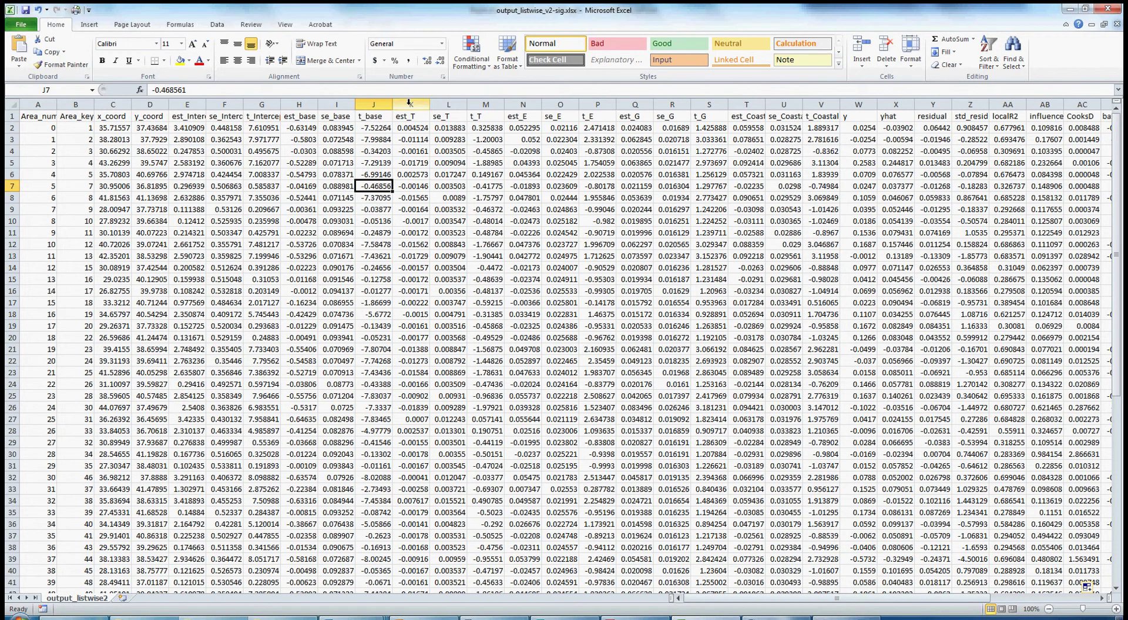
Review the est_T, se_T and t_T terrorism columns.
{"action": "left_click", "coordinate": [402, 110]}
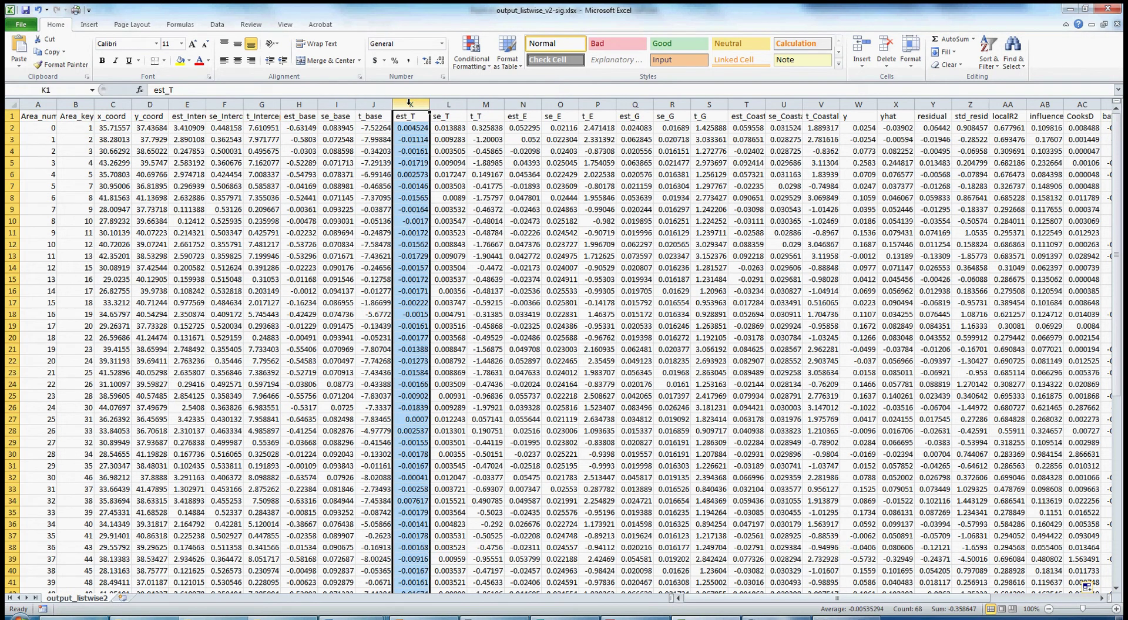
{"action": "left_click", "coordinate": [451, 105]}
{"action": "left_click", "coordinate": [485, 104]}
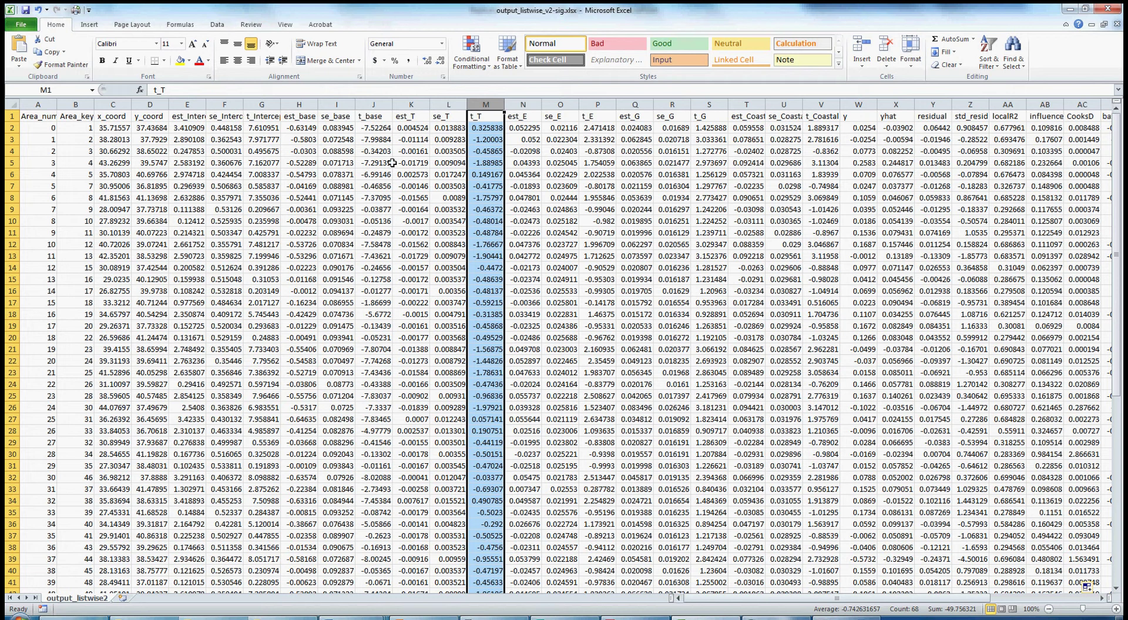
{"action": "left_click", "coordinate": [411, 106]}
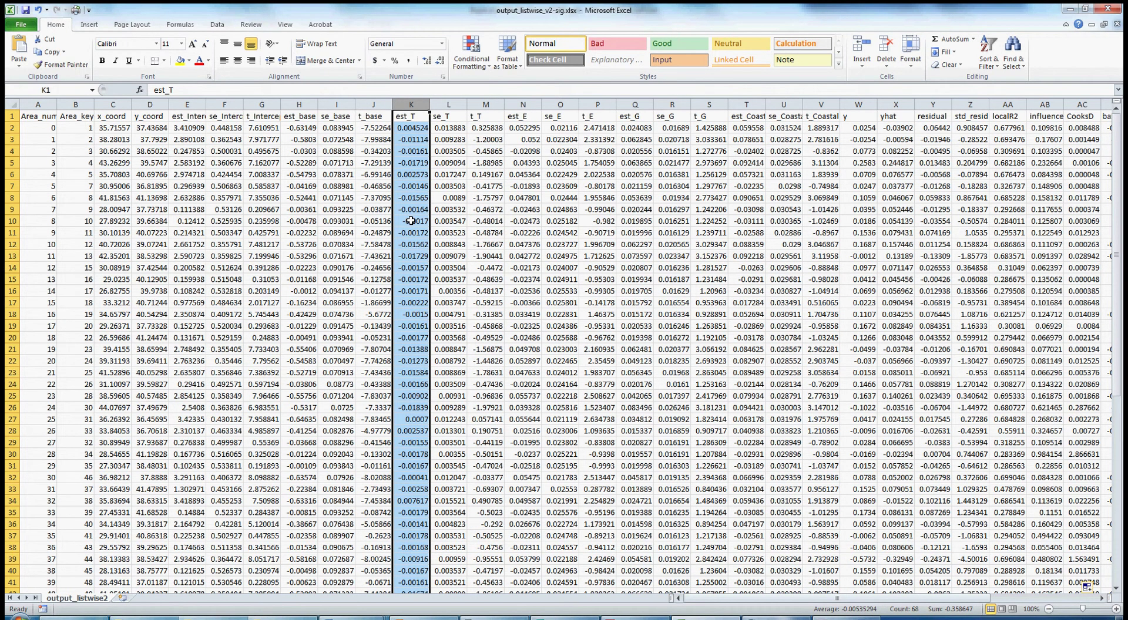
Open 'OcalYildirim2010_GWR in Turkey.pdf' from the project folder and scroll to its Empirical results.
{"action": "left_click", "coordinate": [141, 616]}
{"action": "left_click", "coordinate": [246, 69]}
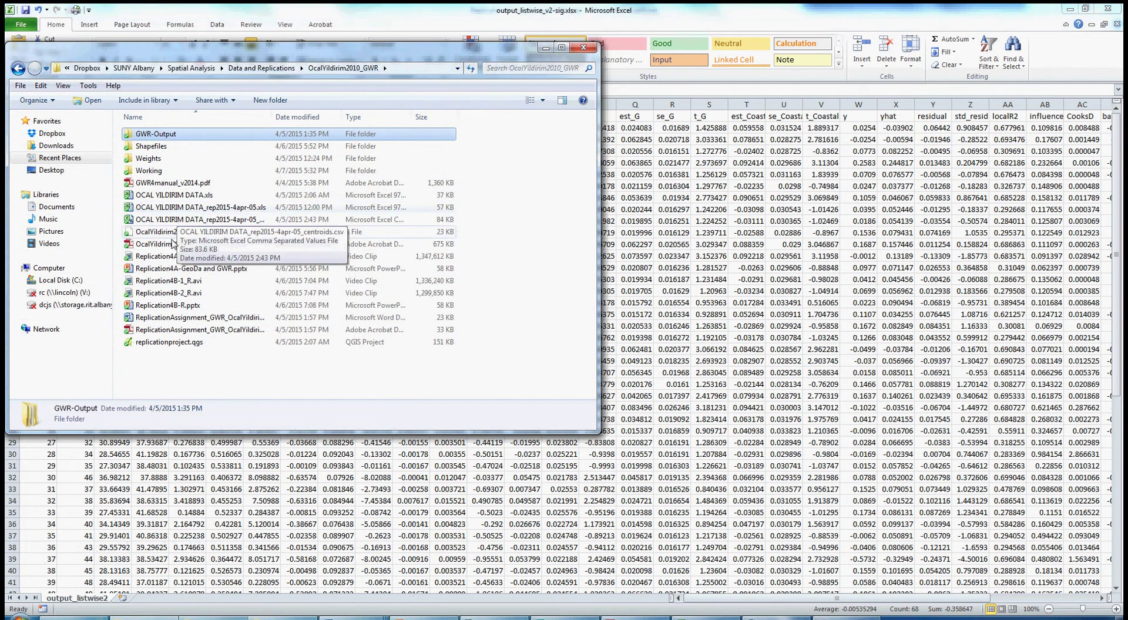
{"action": "left_click", "coordinate": [172, 245]}
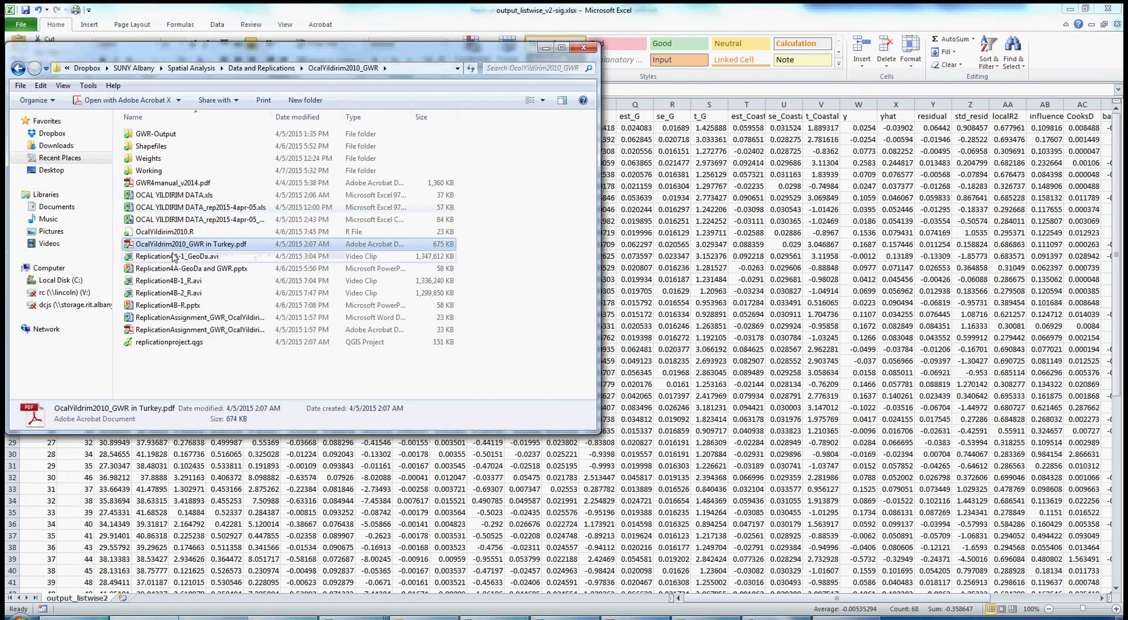
{"action": "mouse_move", "coordinate": [491, 618]}
{"action": "key", "text": "alt+Tab"}
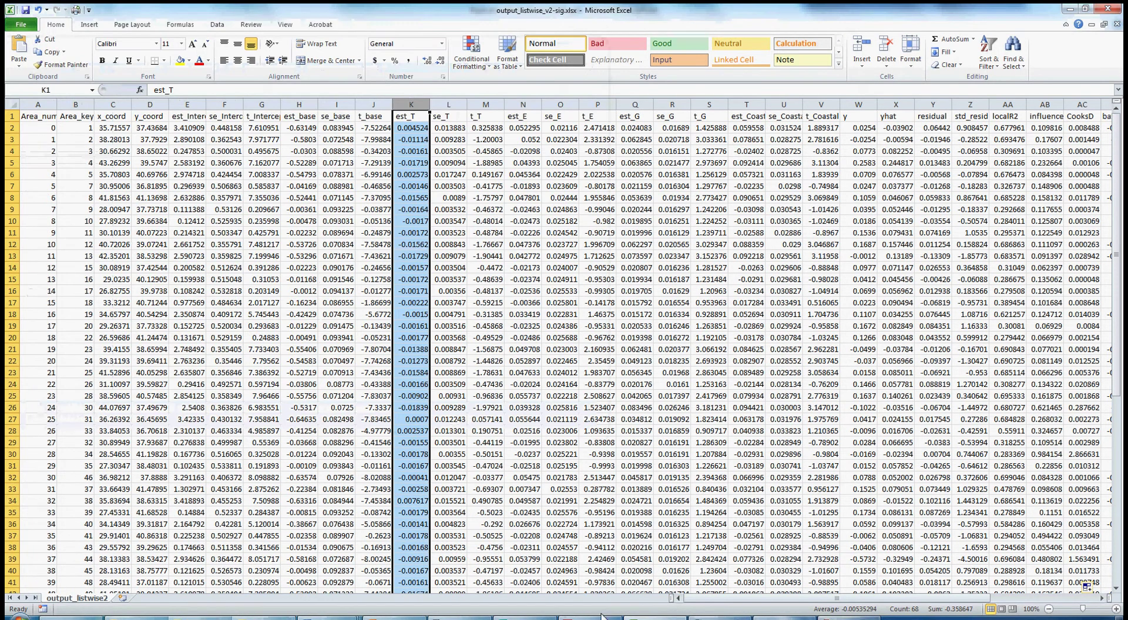
{"action": "scroll", "coordinate": [501, 280], "scroll_direction": "down", "scroll_amount": 2}
{"action": "scroll", "coordinate": [549, 215], "scroll_direction": "down", "scroll_amount": 2}
View the paper's Figure 5 and 6 coefficient maps of Turkey full-screen, then return to Excel.
{"action": "left_click_drag", "start_coordinate": [580, 177], "coordinate": [549, 58]}
{"action": "left_click", "coordinate": [548, 58]}
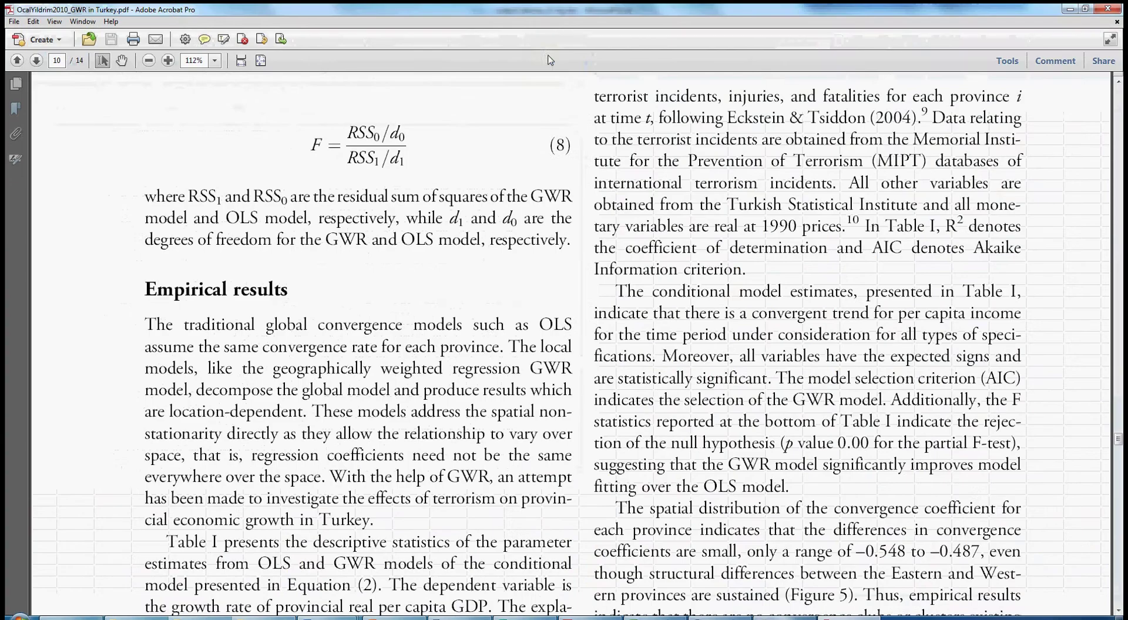
{"action": "scroll", "coordinate": [1031, 524], "scroll_direction": "down", "scroll_amount": 3}
{"action": "scroll", "coordinate": [1115, 578], "scroll_direction": "down", "scroll_amount": 15}
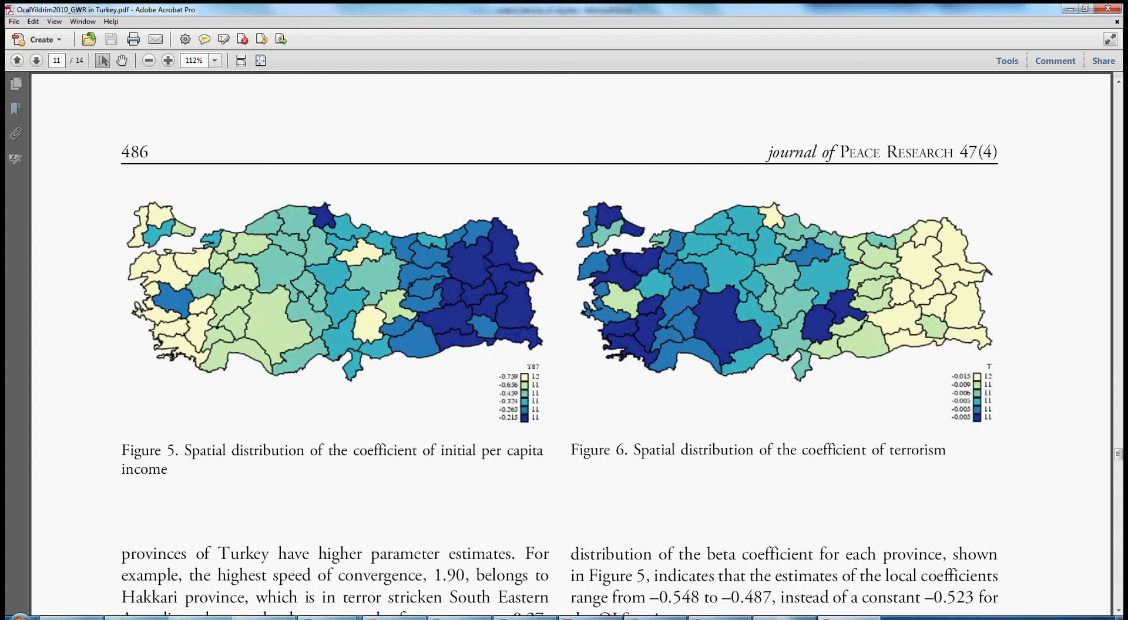
{"action": "left_click", "coordinate": [656, 617]}
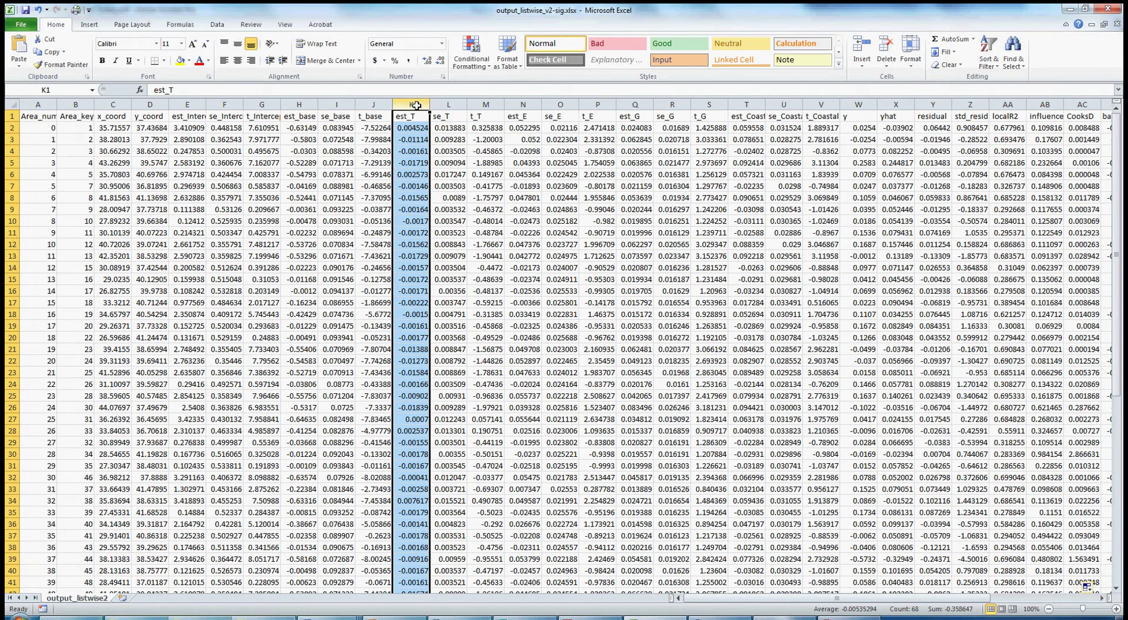
Compare the est_E and t_base columns against the paper's coefficient maps.
{"action": "left_click", "coordinate": [523, 106]}
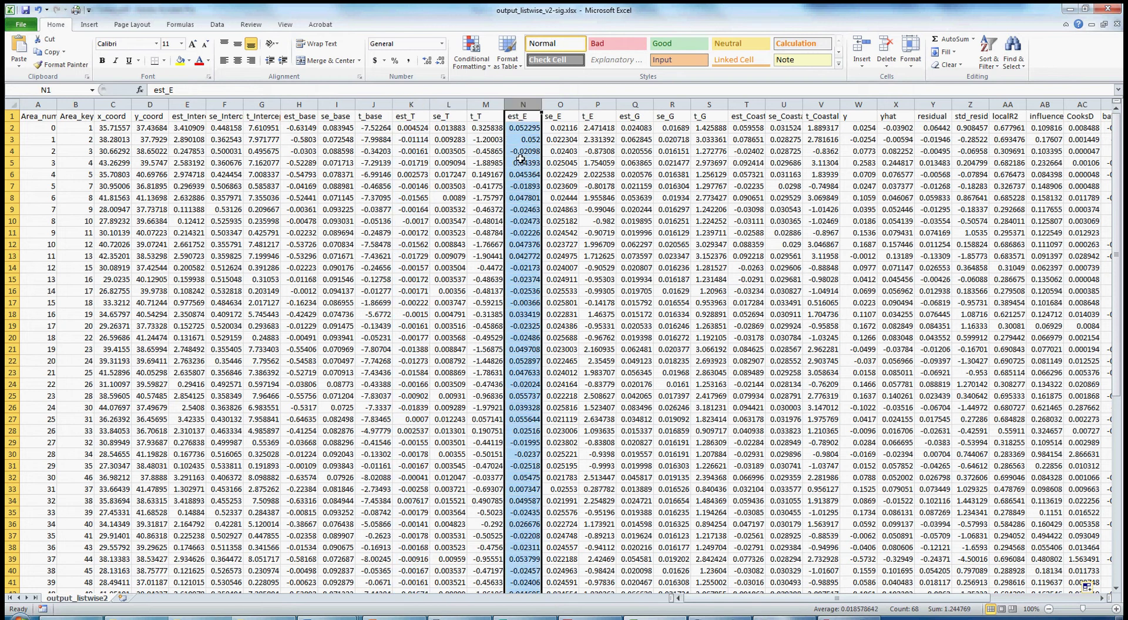
{"action": "left_click", "coordinate": [373, 105]}
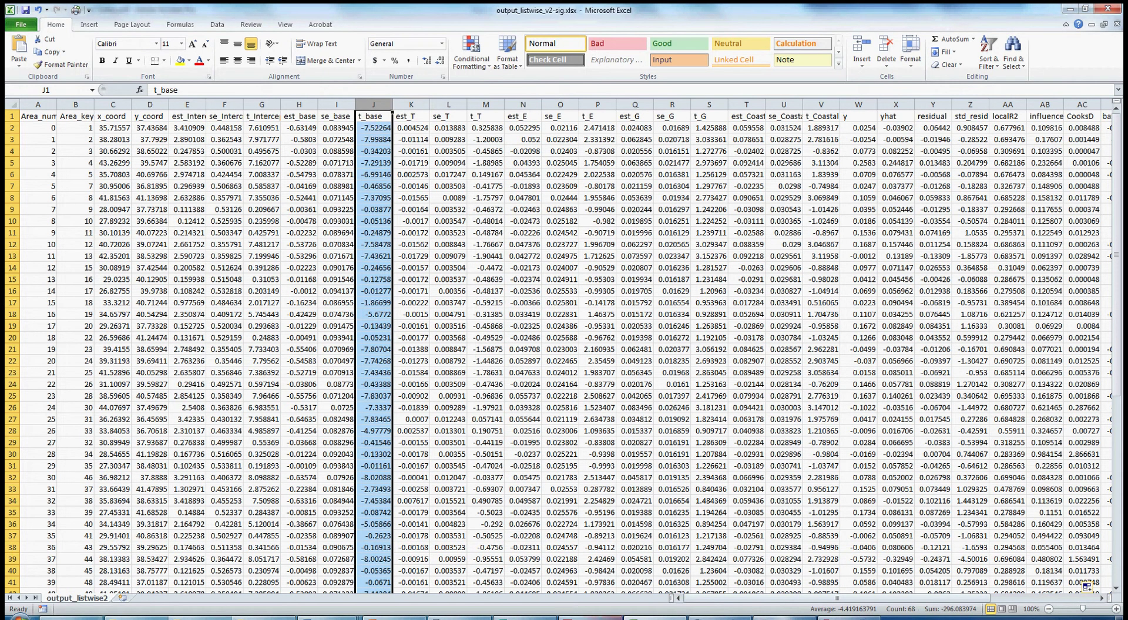
{"action": "key", "text": "alt+Tab"}
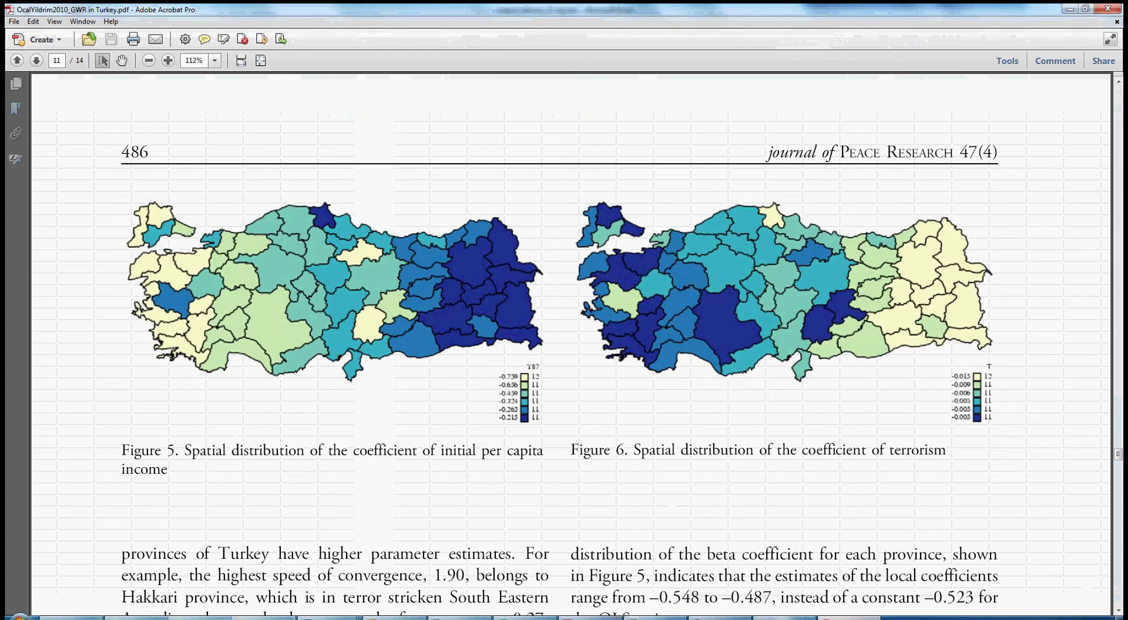
{"action": "key", "text": "alt+Tab"}
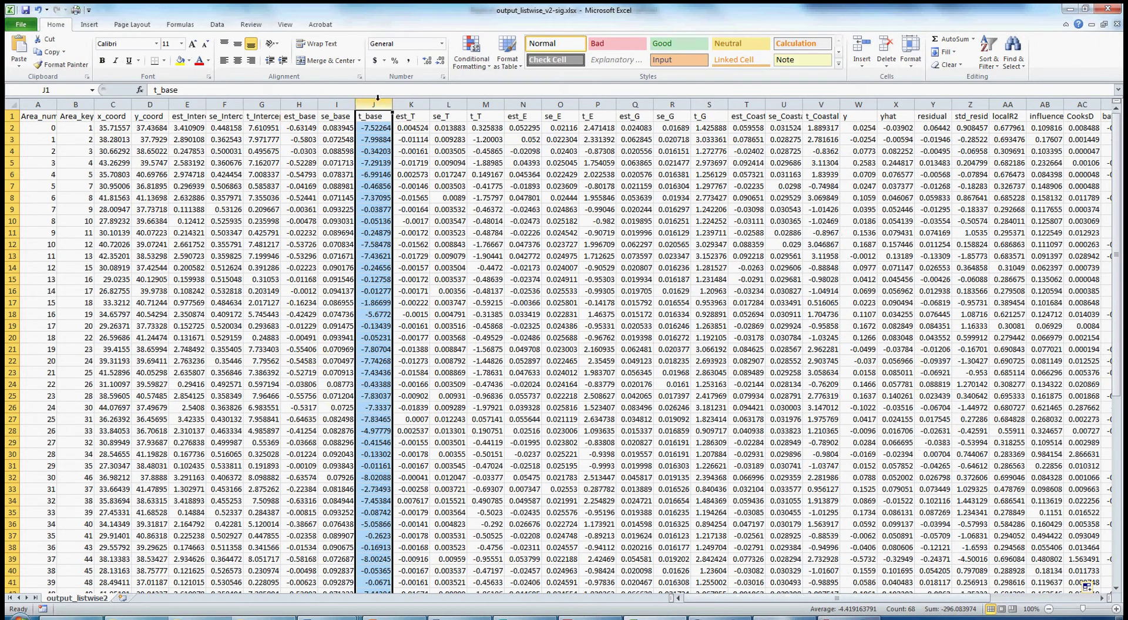
Review the est_base, est_T, est_E, est_G and est_Coastal coefficient columns in turn.
{"action": "left_click", "coordinate": [299, 105]}
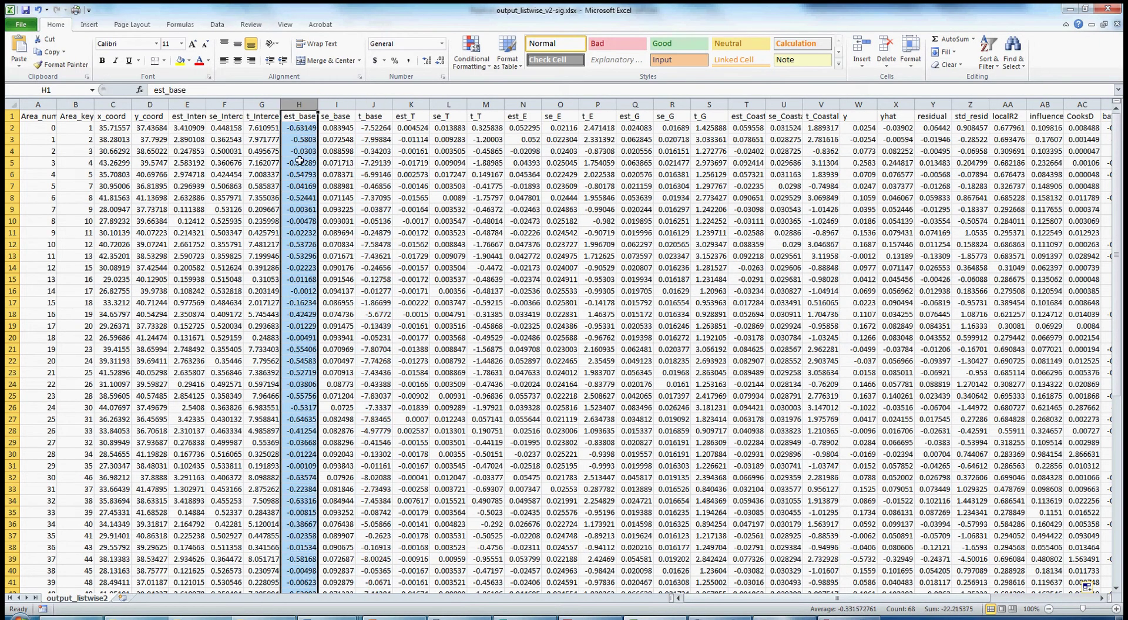
{"action": "left_click", "coordinate": [414, 104]}
{"action": "left_click", "coordinate": [528, 104]}
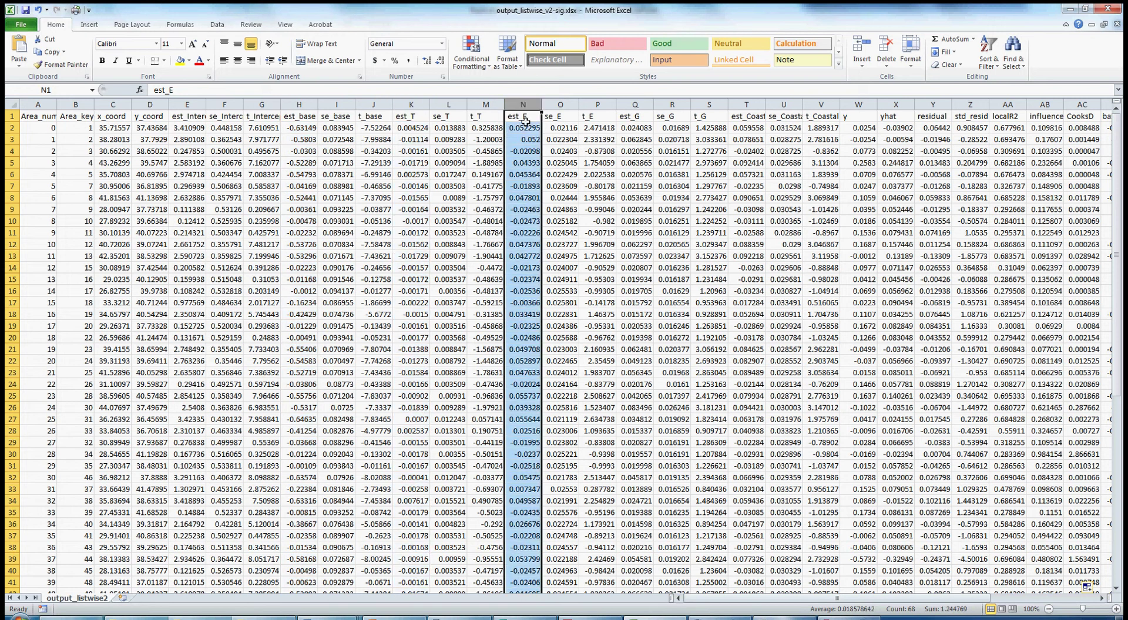
{"action": "left_click", "coordinate": [640, 106]}
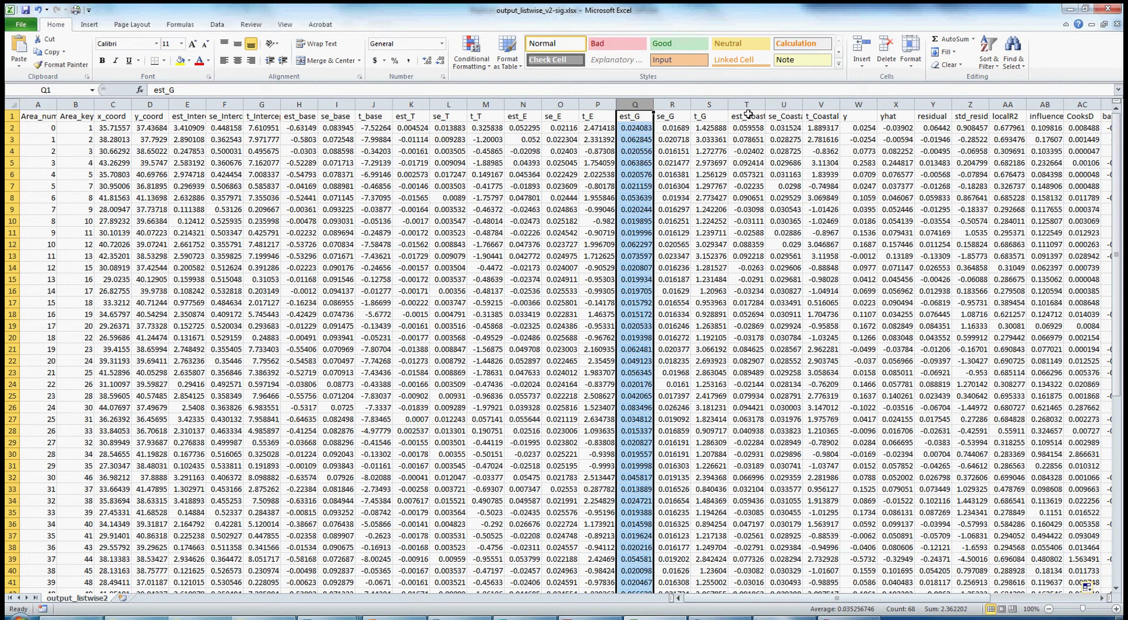
{"action": "left_click", "coordinate": [749, 105]}
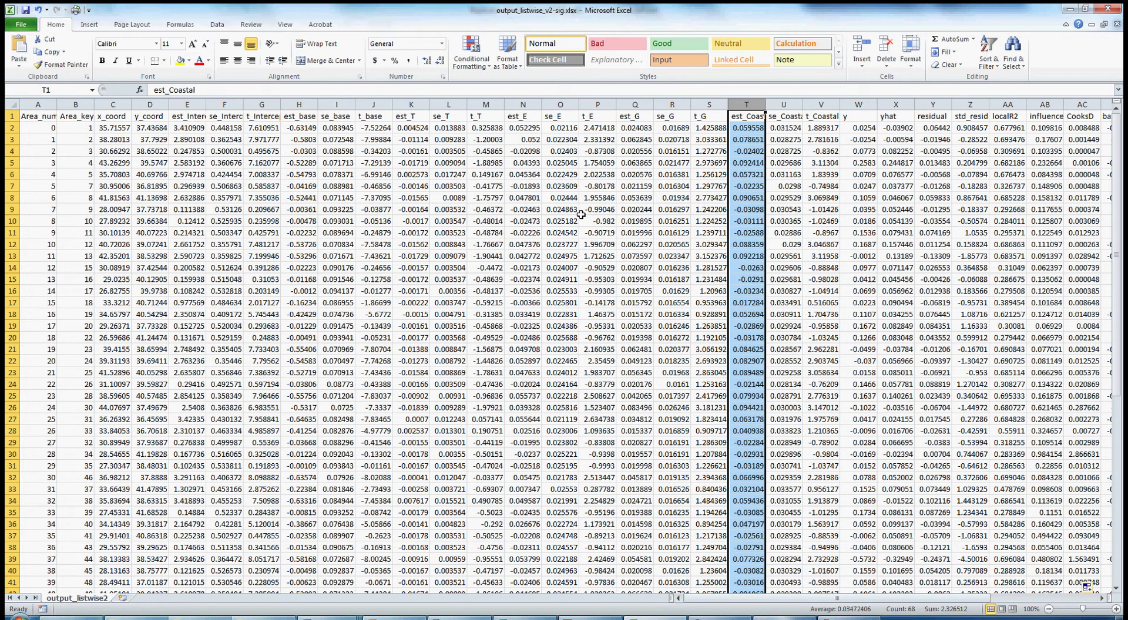
Locate output_listwise.csv and output_listwise_v2-sig.xlsx in GWR-Output\adaptivebisquare, then minimize Explorer.
{"action": "left_click", "coordinate": [168, 615]}
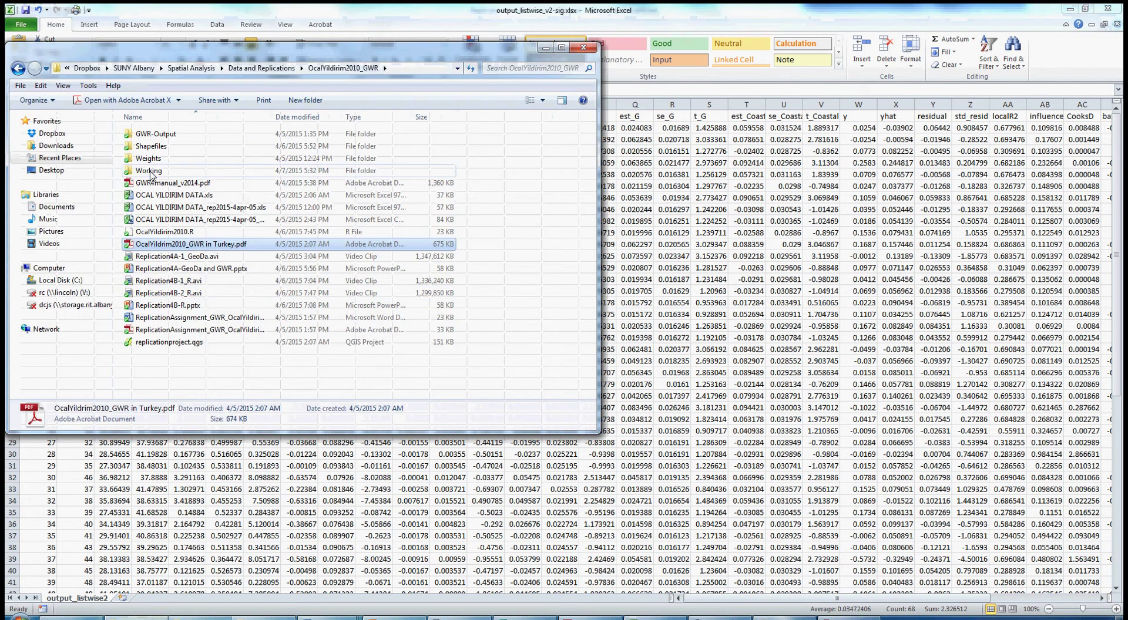
{"action": "double_click", "coordinate": [152, 134]}
{"action": "double_click", "coordinate": [151, 135]}
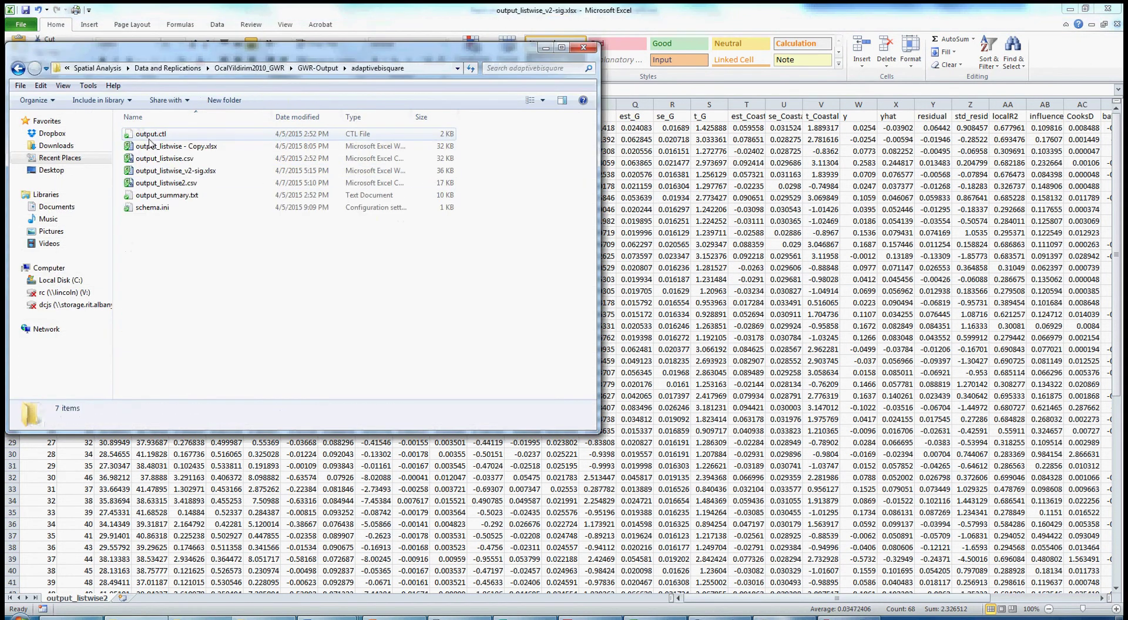
{"action": "left_click", "coordinate": [172, 159]}
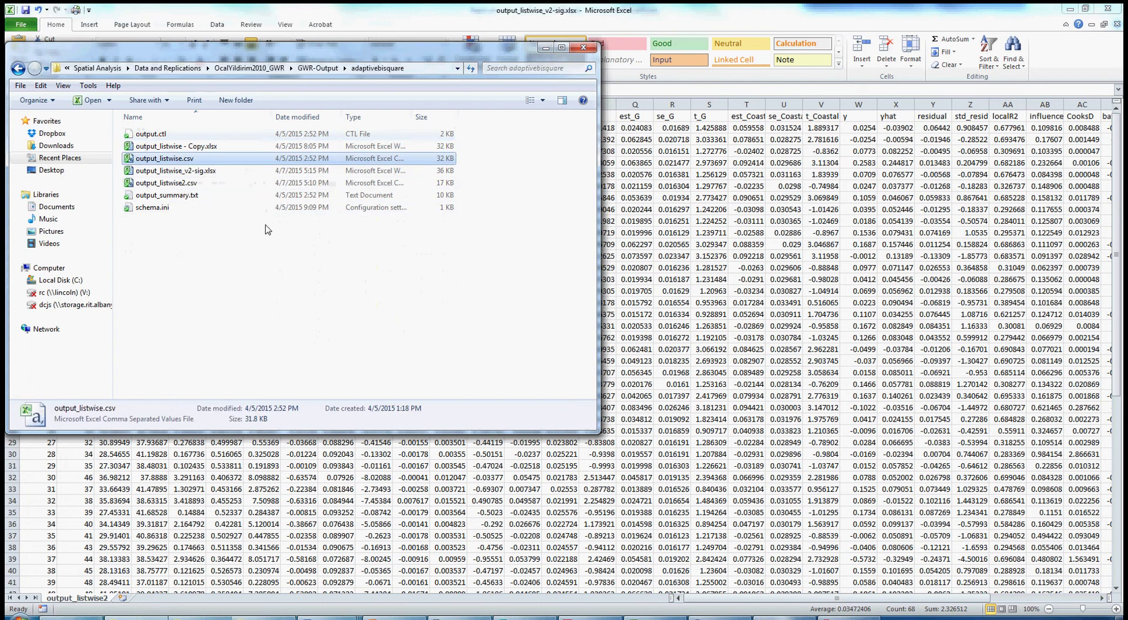
{"action": "left_click", "coordinate": [188, 176]}
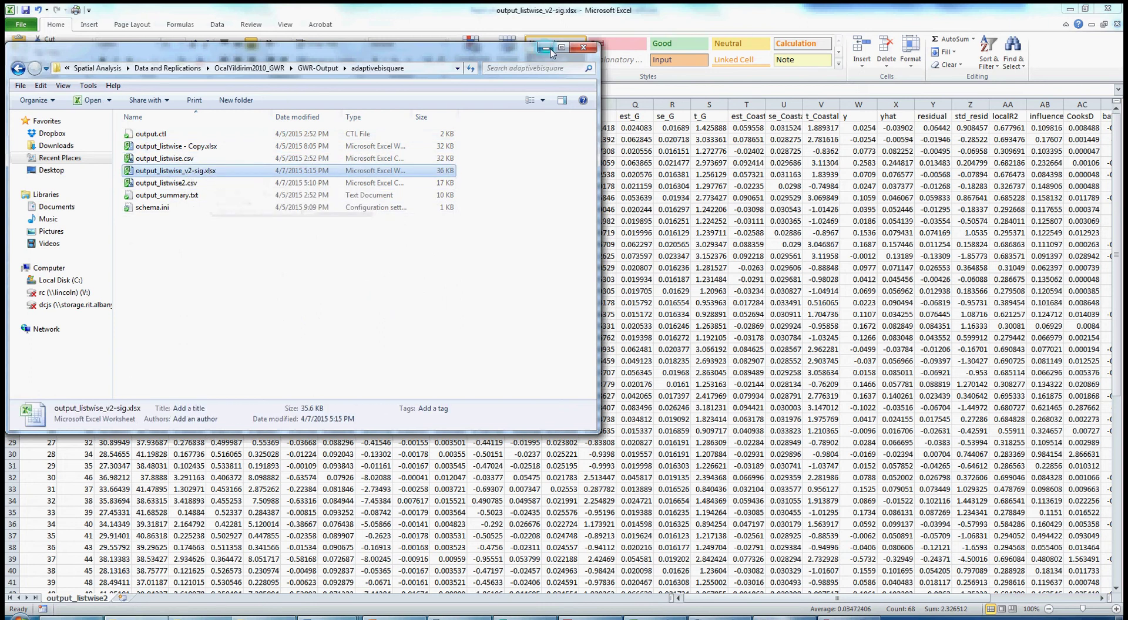
{"action": "left_click_drag", "start_coordinate": [723, 602], "coordinate": [852, 600]}
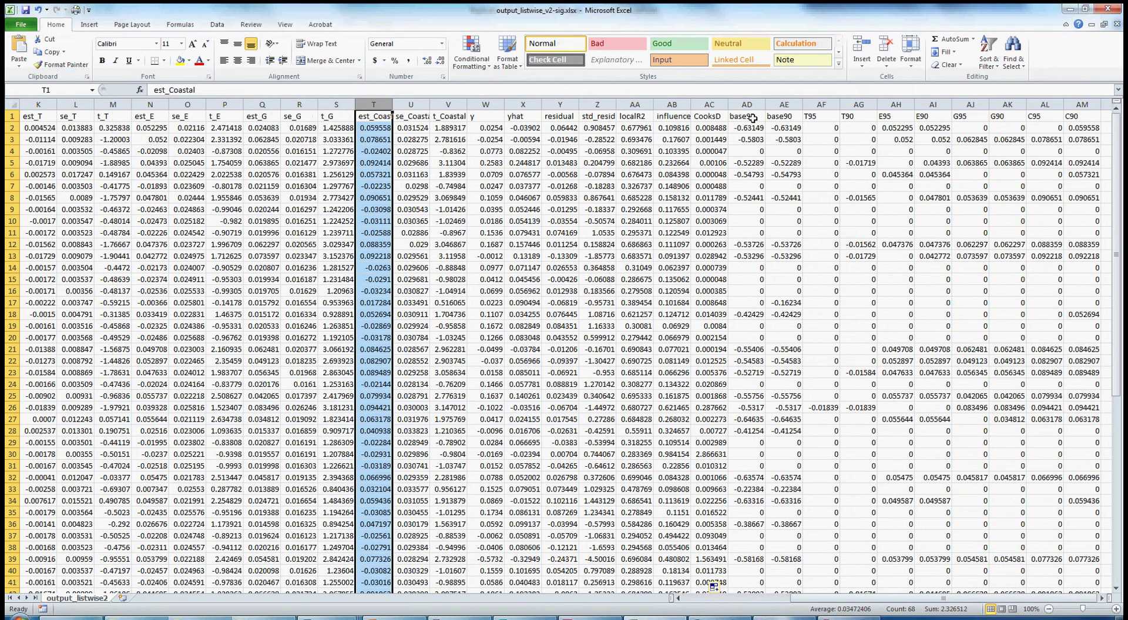
Inspect the base95, base90, E95 and E90 significance columns.
{"action": "left_click_drag", "start_coordinate": [747, 105], "coordinate": [784, 104]}
{"action": "left_click", "coordinate": [858, 104]}
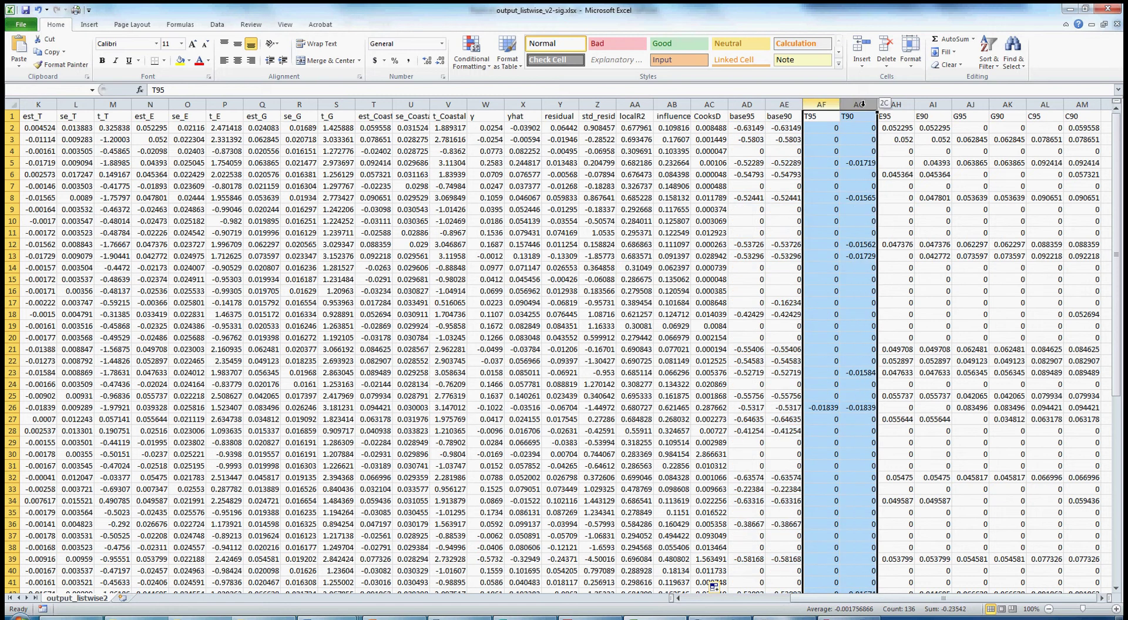
{"action": "left_click_drag", "start_coordinate": [896, 104], "coordinate": [944, 106]}
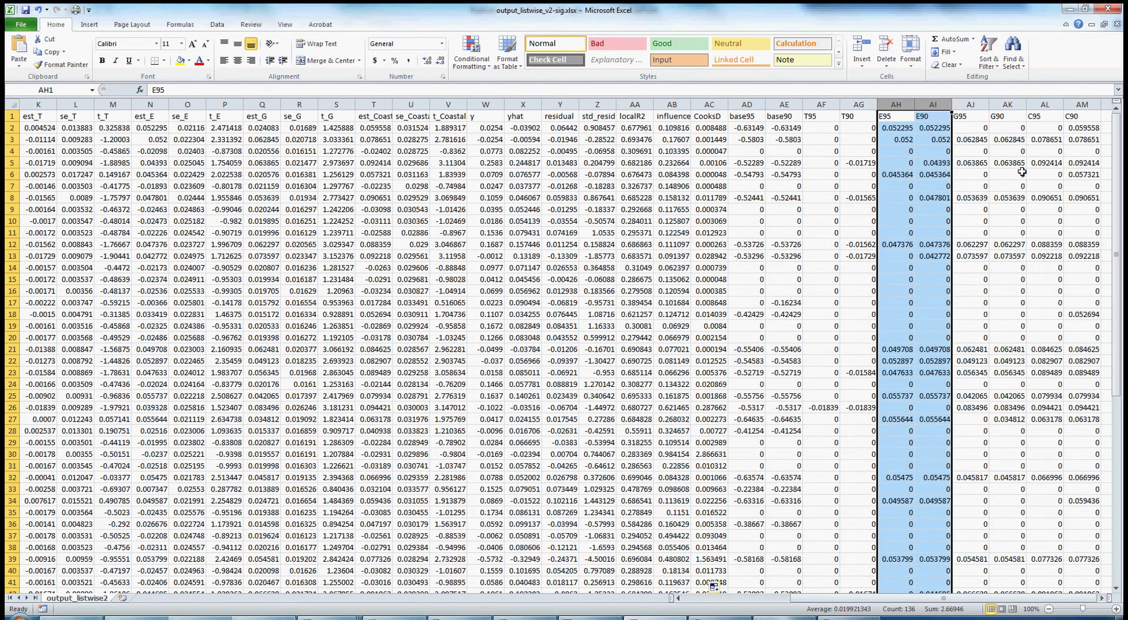
{"action": "left_click", "coordinate": [752, 105]}
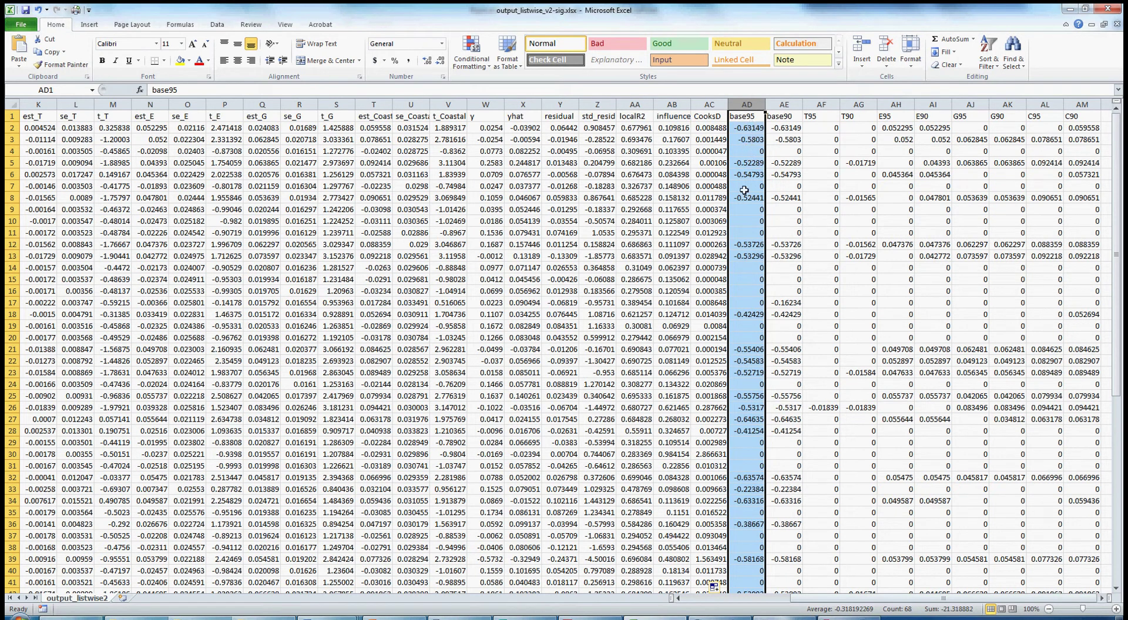
{"action": "left_click", "coordinate": [786, 106]}
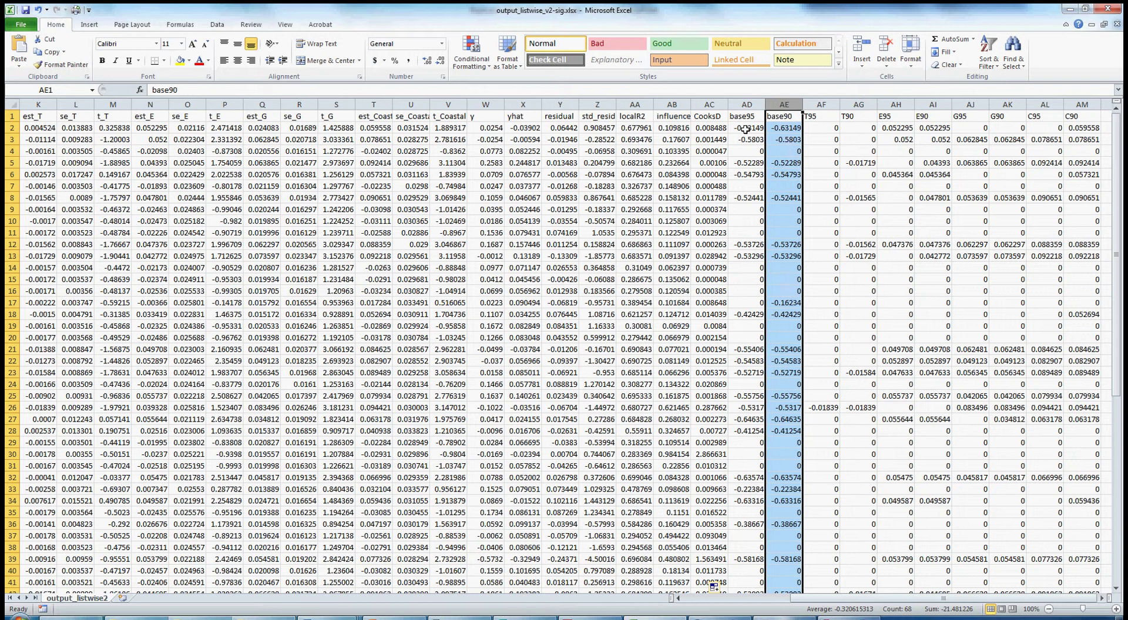
{"action": "left_click", "coordinate": [679, 600]}
{"action": "left_click", "coordinate": [678, 599]}
{"action": "left_click", "coordinate": [679, 599]}
{"action": "left_click", "coordinate": [678, 599]}
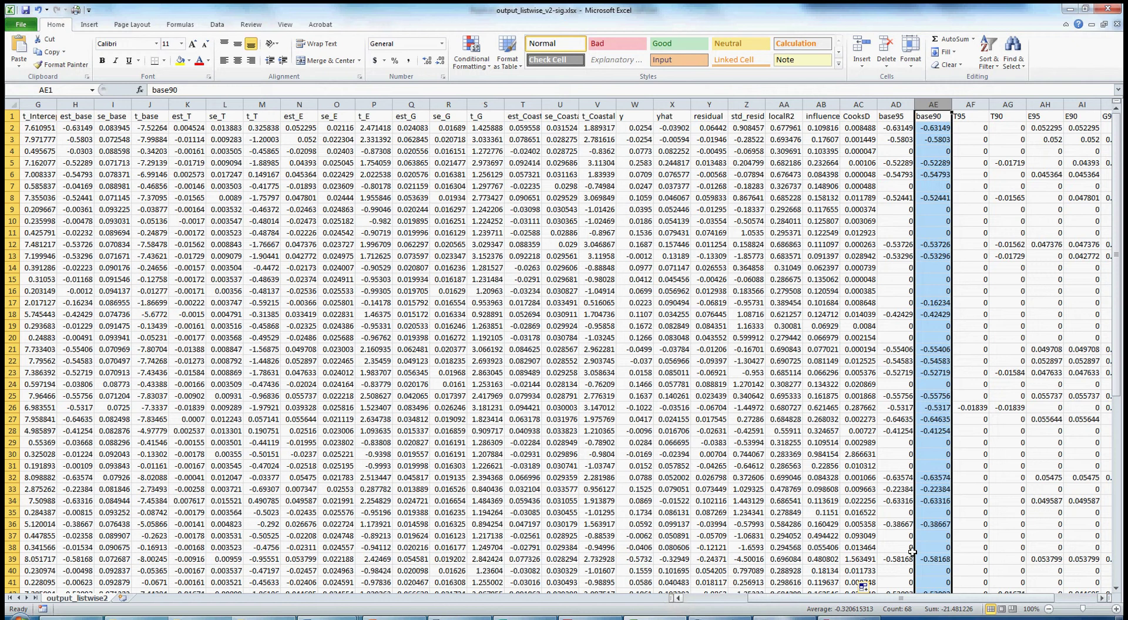
Open the T95 formula =IF(ABS(M2)>1.96,K2,0) in cell AF2.
{"action": "left_click_drag", "start_coordinate": [974, 106], "coordinate": [1008, 106]}
{"action": "left_click_drag", "start_coordinate": [936, 603], "coordinate": [966, 604]}
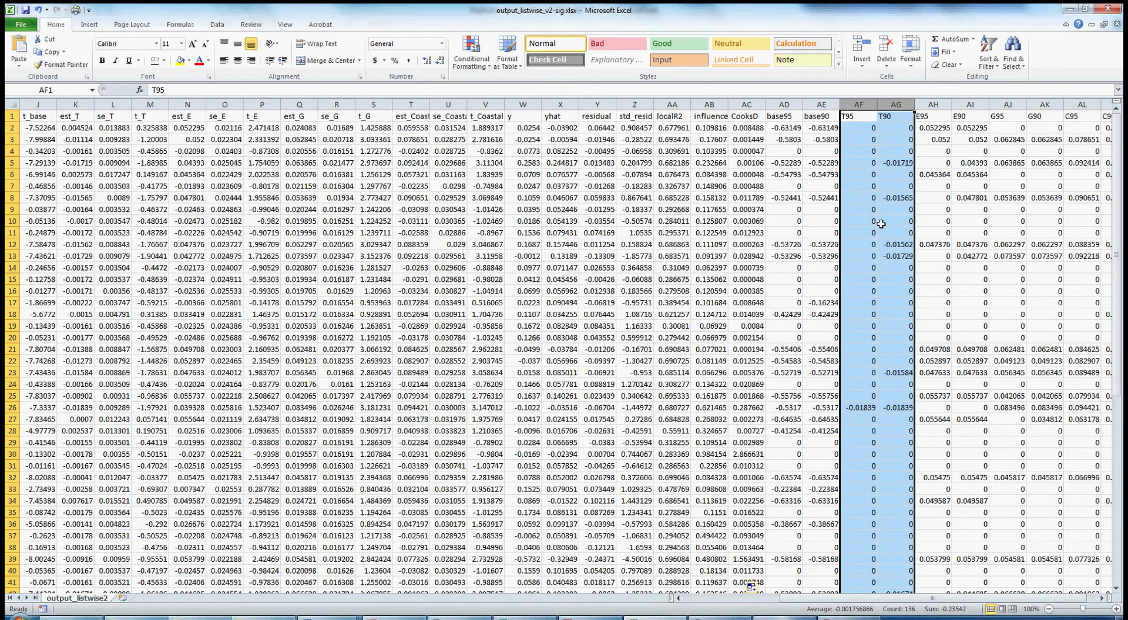
{"action": "double_click", "coordinate": [862, 128]}
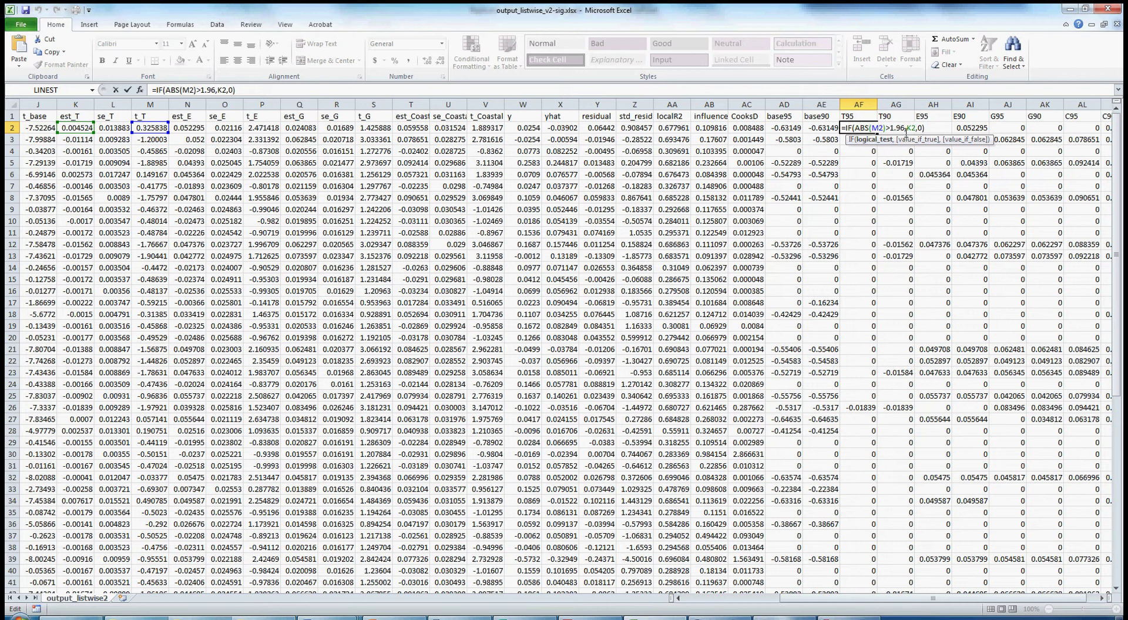
{"action": "key", "text": "Return"}
{"action": "left_click", "coordinate": [865, 127]}
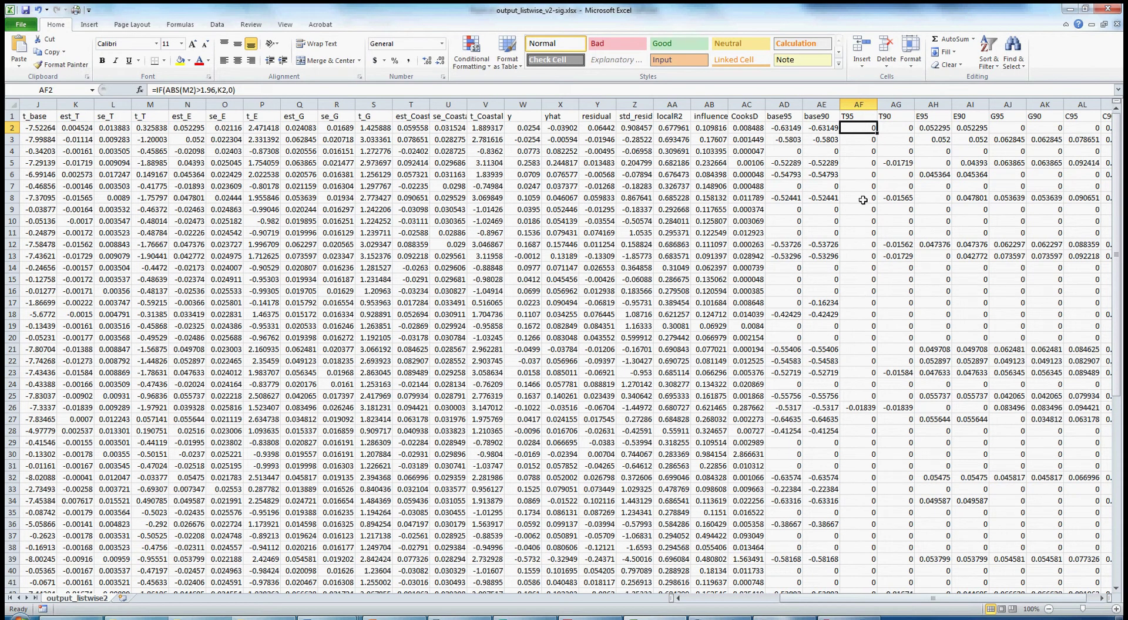
{"action": "left_click", "coordinate": [857, 407]}
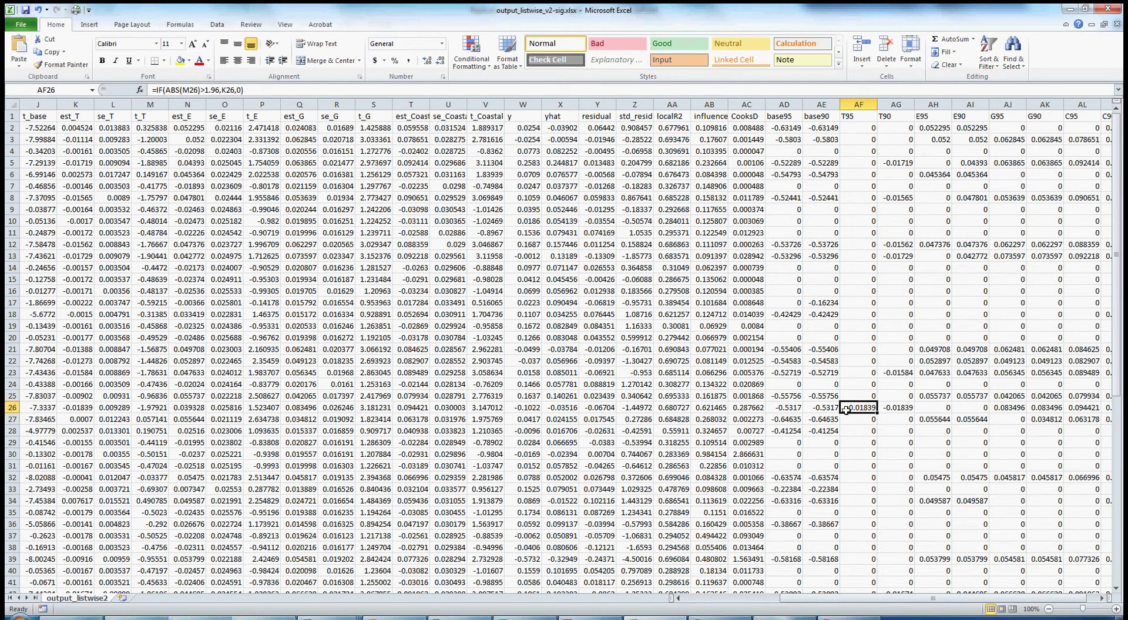
{"action": "scroll", "coordinate": [845, 410], "scroll_direction": "down", "scroll_amount": 5}
{"action": "scroll", "coordinate": [846, 410], "scroll_direction": "down", "scroll_amount": 4}
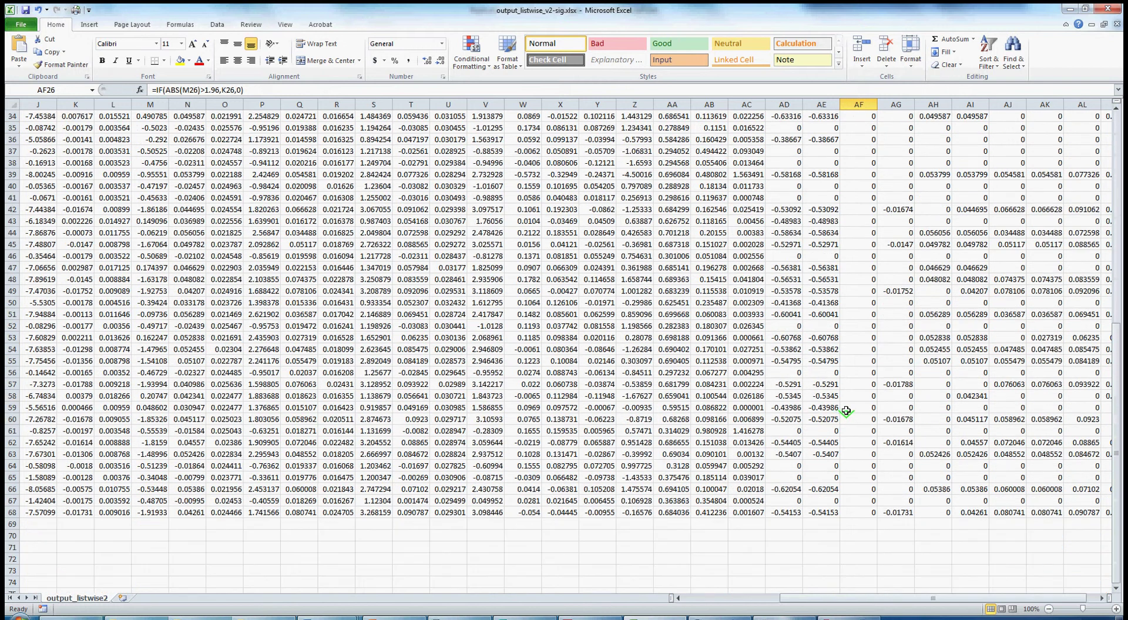
{"action": "scroll", "coordinate": [852, 427], "scroll_direction": "up", "scroll_amount": 9}
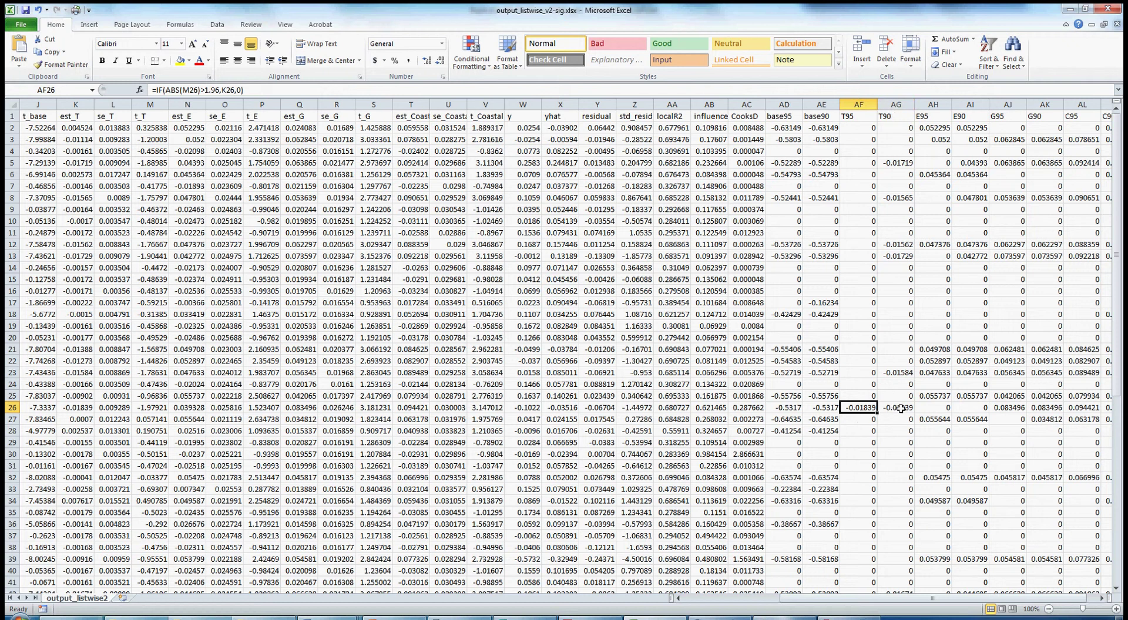
{"action": "scroll", "coordinate": [904, 318], "scroll_direction": "down", "scroll_amount": 10}
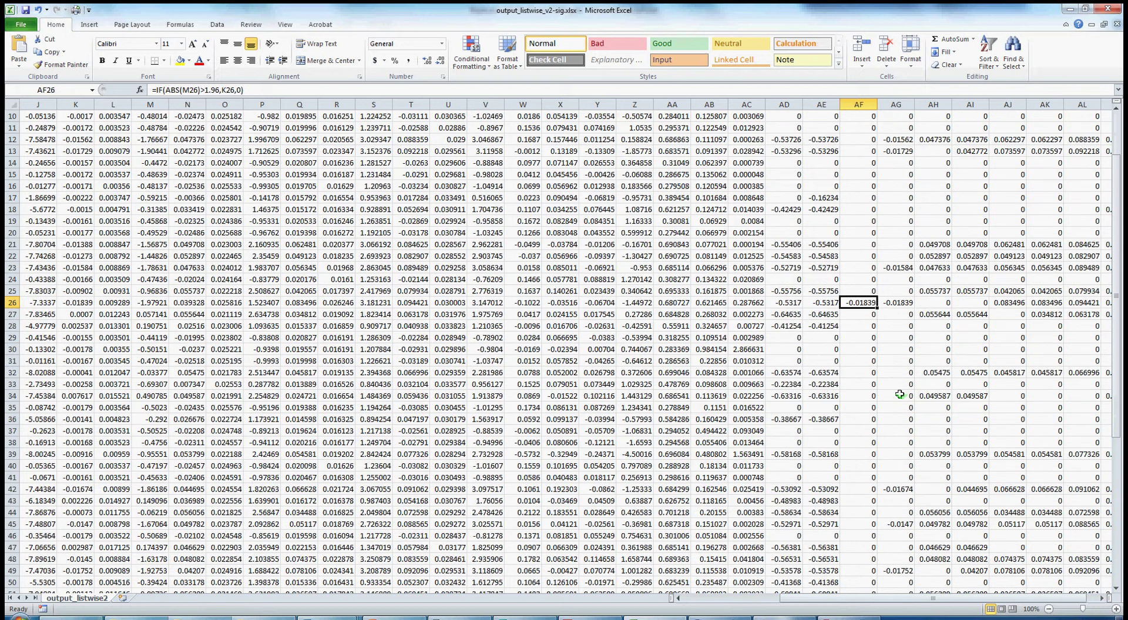
{"action": "scroll", "coordinate": [895, 392], "scroll_direction": "up", "scroll_amount": 10}
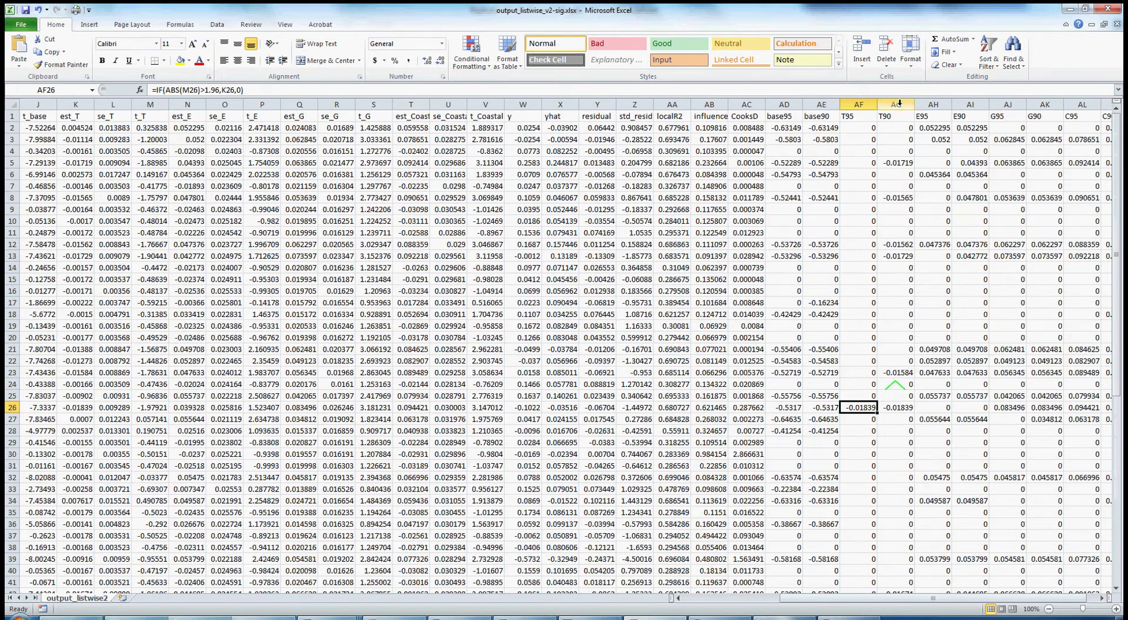
{"action": "left_click_drag", "start_coordinate": [796, 103], "coordinate": [821, 105]}
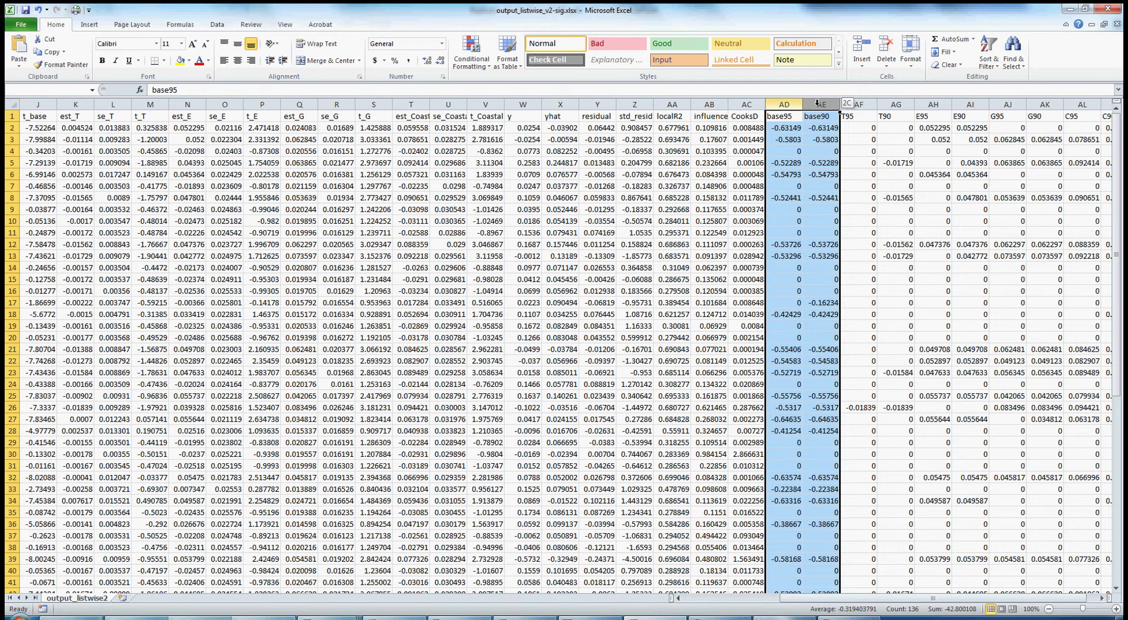
{"action": "left_click_drag", "start_coordinate": [929, 103], "coordinate": [1034, 105]}
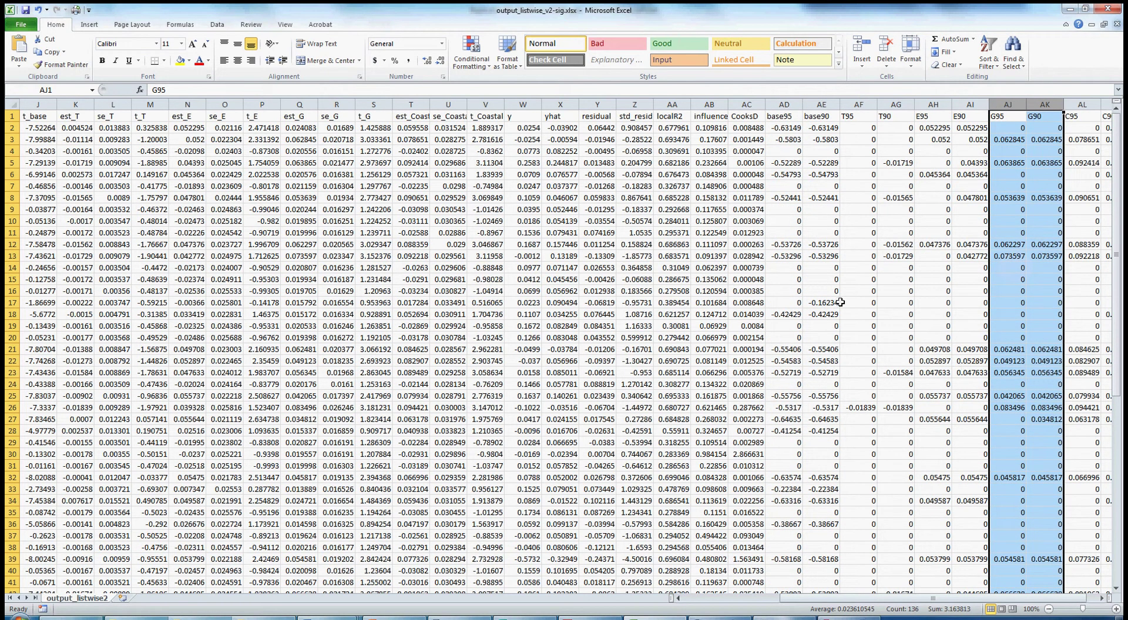
{"action": "left_click", "coordinate": [792, 129]}
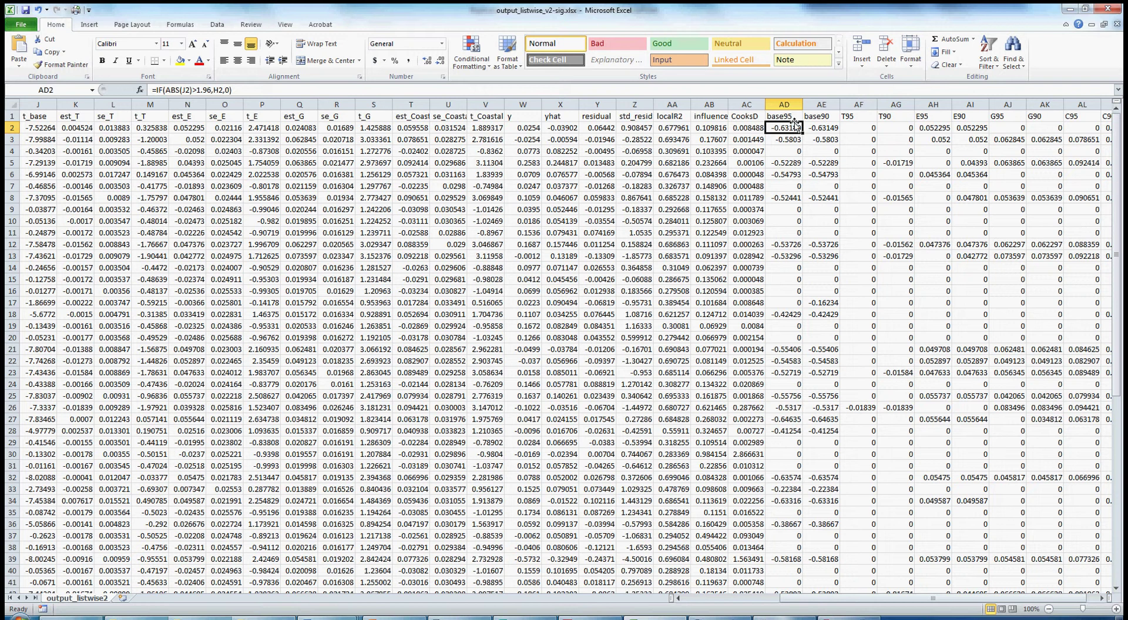
{"action": "left_click", "coordinate": [790, 104]}
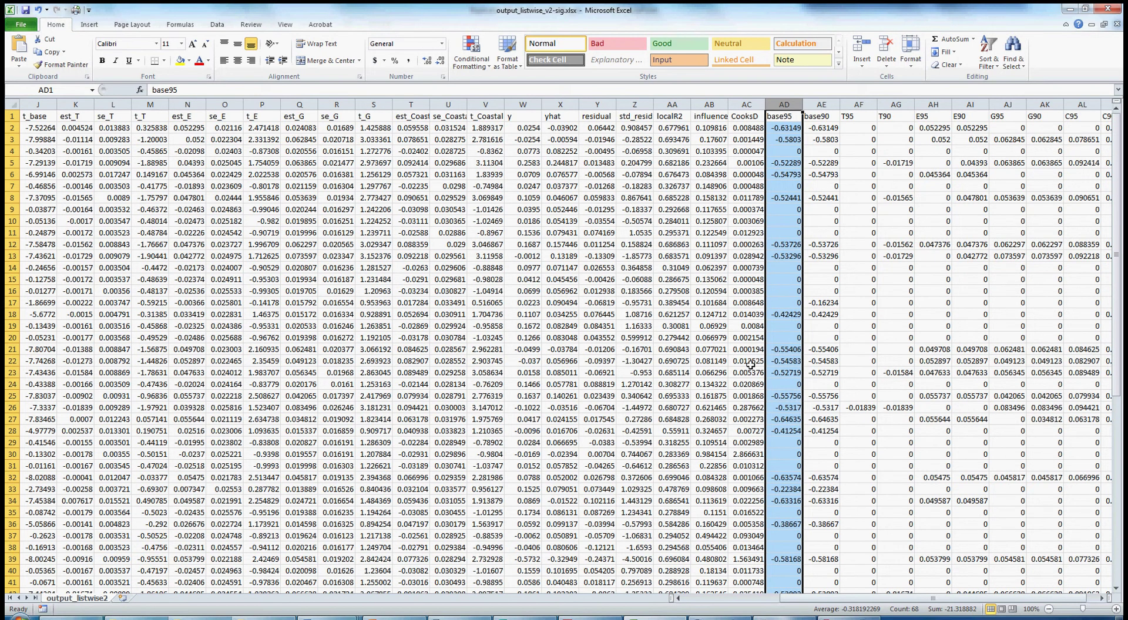
{"action": "scroll", "coordinate": [421, 390], "scroll_direction": "down", "scroll_amount": 1}
{"action": "scroll", "coordinate": [421, 390], "scroll_direction": "down", "scroll_amount": 10}
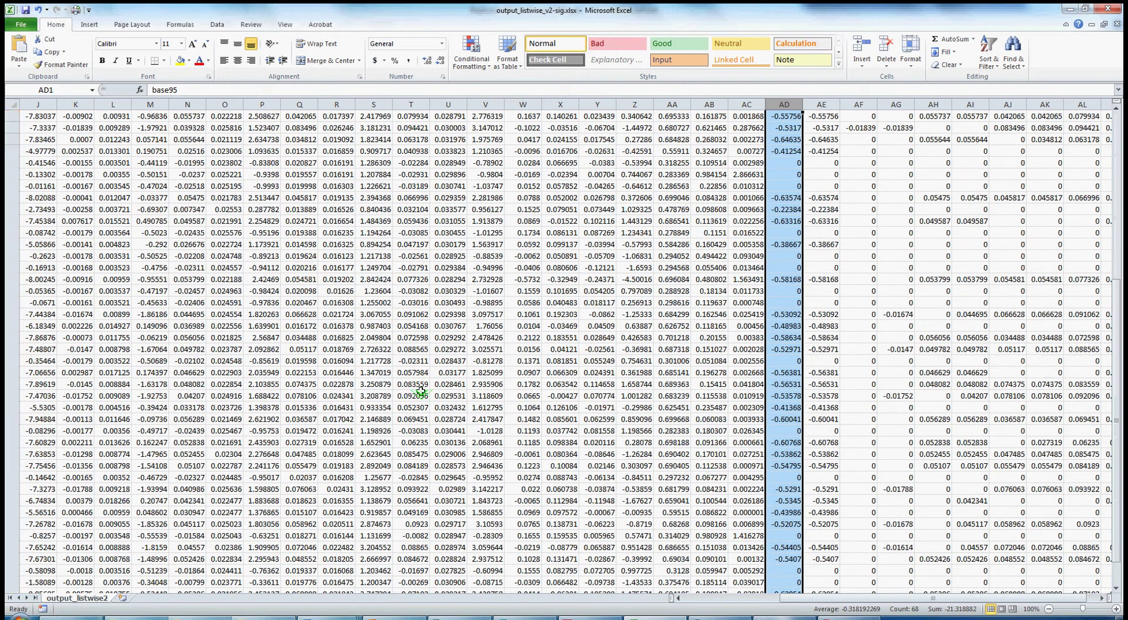
{"action": "scroll", "coordinate": [94, 505], "scroll_direction": "up", "scroll_amount": 7}
{"action": "scroll", "coordinate": [101, 490], "scroll_direction": "up", "scroll_amount": 4}
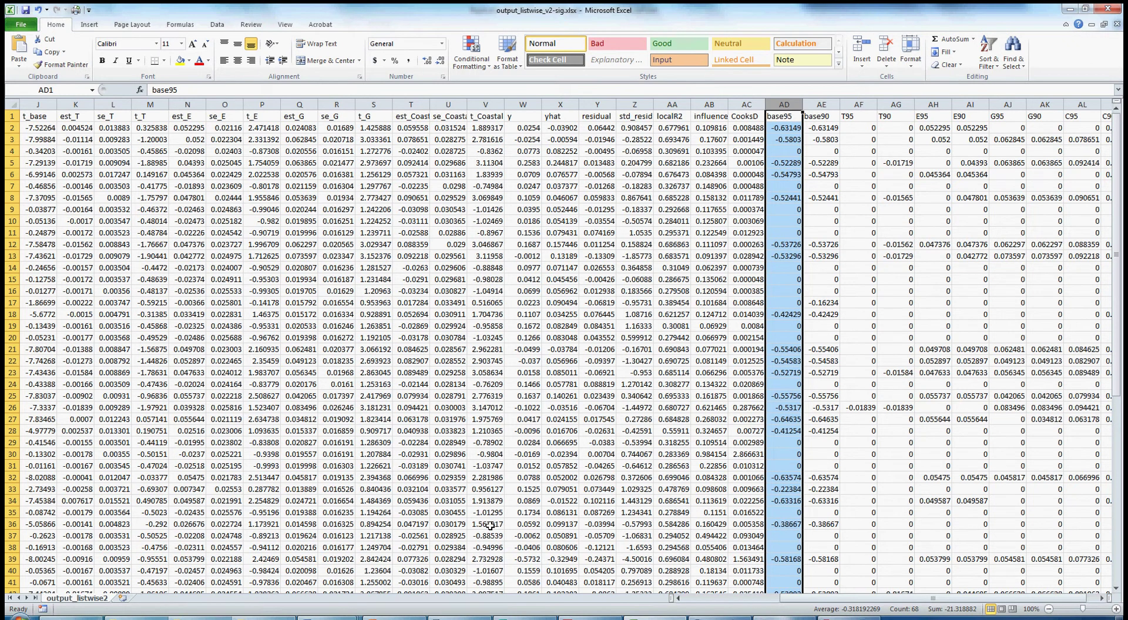
{"action": "mouse_move", "coordinate": [459, 616]}
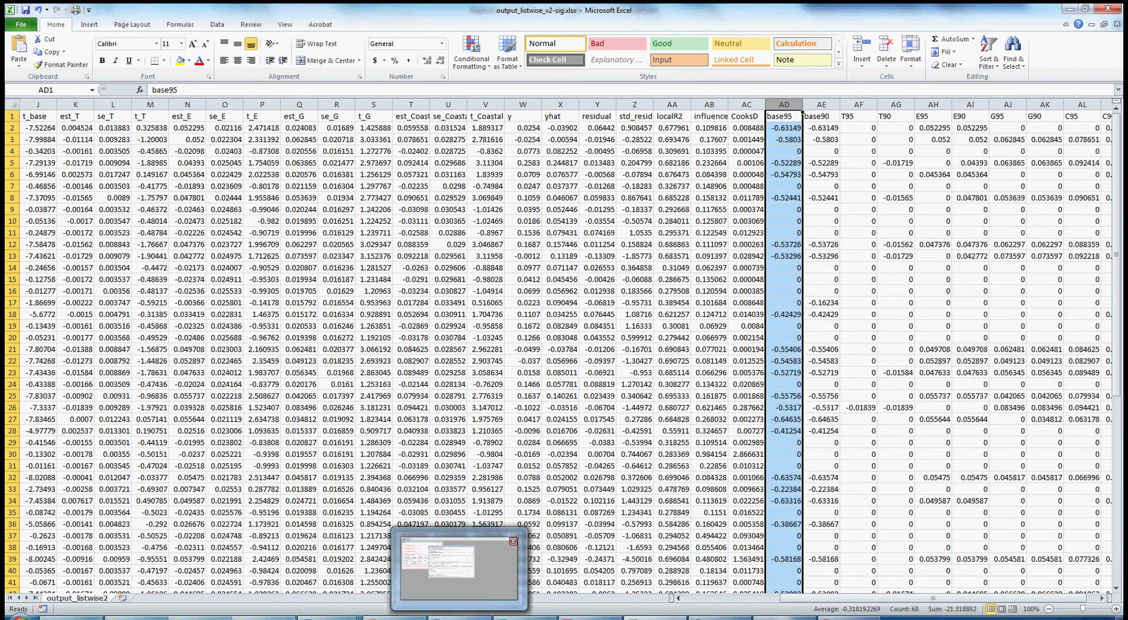
Switch to RGui and clear old output from the console.
{"action": "left_click", "coordinate": [459, 615]}
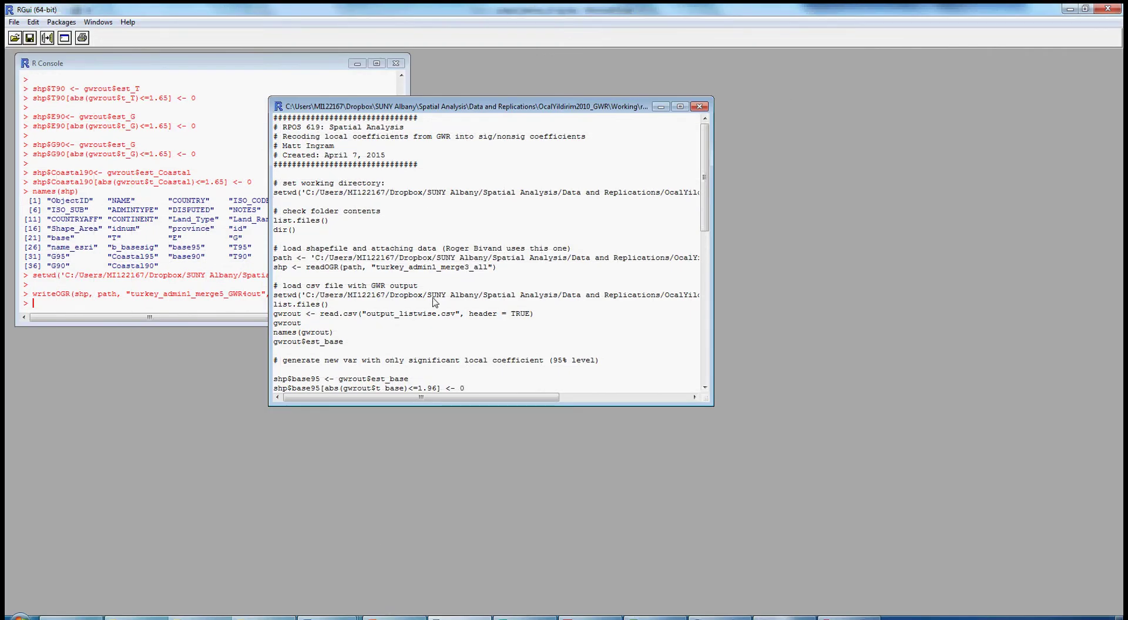
{"action": "scroll", "coordinate": [364, 251], "scroll_direction": "down", "scroll_amount": 3}
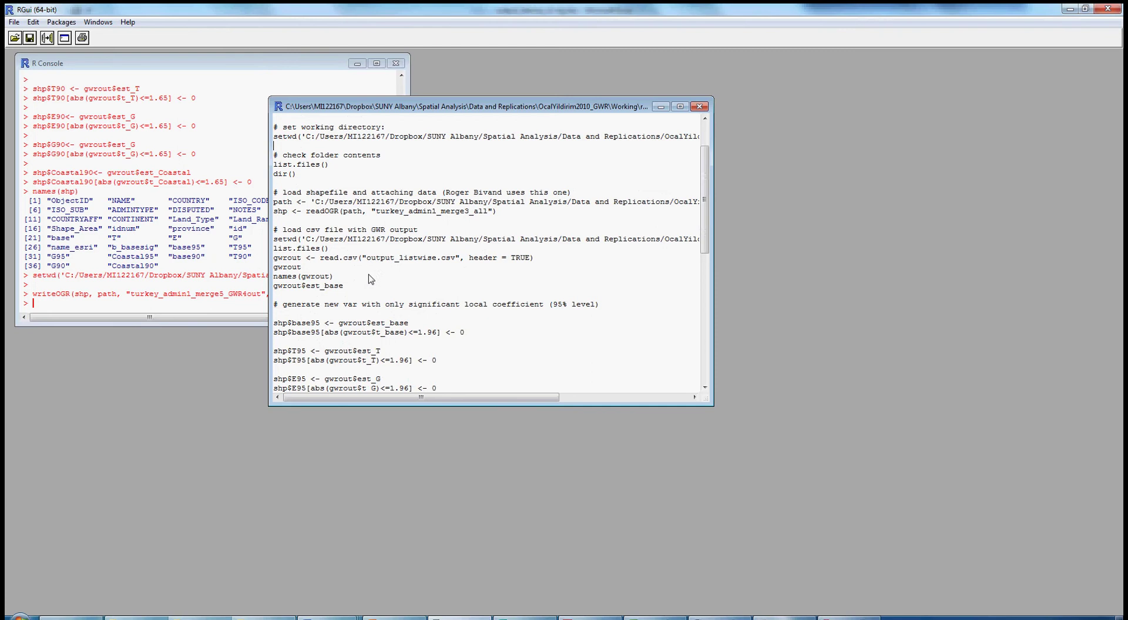
{"action": "scroll", "coordinate": [369, 280], "scroll_direction": "up", "scroll_amount": 3}
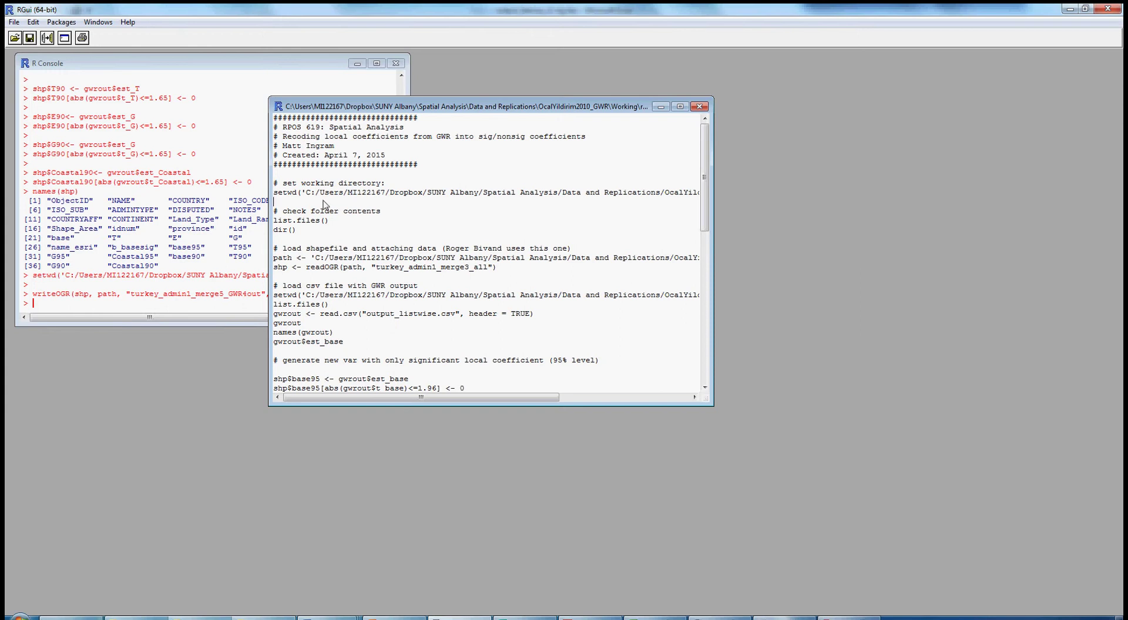
{"action": "left_click", "coordinate": [86, 303]}
{"action": "key", "text": "Return"}
{"action": "key", "text": "Return"}
{"action": "key", "text": "Return"}
{"action": "key", "text": "Return"}
{"action": "key", "text": "Return"}
{"action": "key", "text": "Return"}
{"action": "key", "text": "Return"}
{"action": "key", "text": "Return"}
{"action": "key", "text": "Return"}
{"action": "key", "text": "Return"}
{"action": "key", "text": "Return"}
{"action": "key", "text": "Return"}
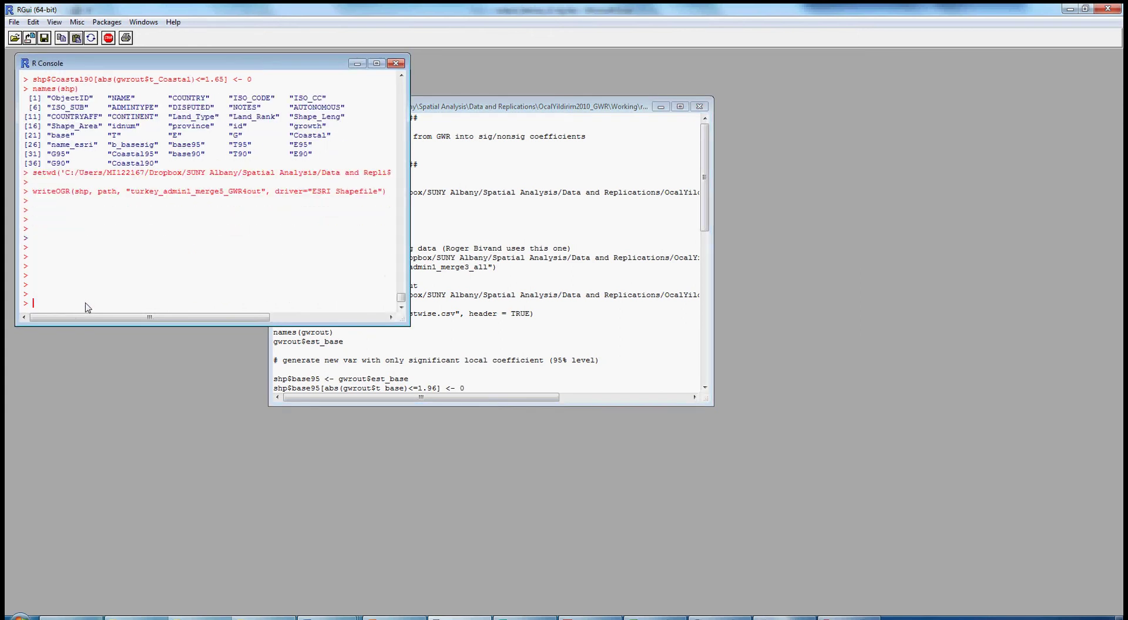
{"action": "key", "text": "Return"}
{"action": "key", "text": "Return"}
{"action": "key", "text": "Return"}
{"action": "key", "text": "Return"}
{"action": "key", "text": "Return"}
{"action": "key", "text": "Return"}
{"action": "key", "text": "Return"}
{"action": "key", "text": "Return"}
{"action": "key", "text": "Return"}
{"action": "key", "text": "Return"}
{"action": "key", "text": "Return"}
{"action": "key", "text": "Return"}
Run setwd and list.files(), then readOGR turkey_admin1_merge3_all (67 features, 27 fields).
{"action": "left_click", "coordinate": [481, 256]}
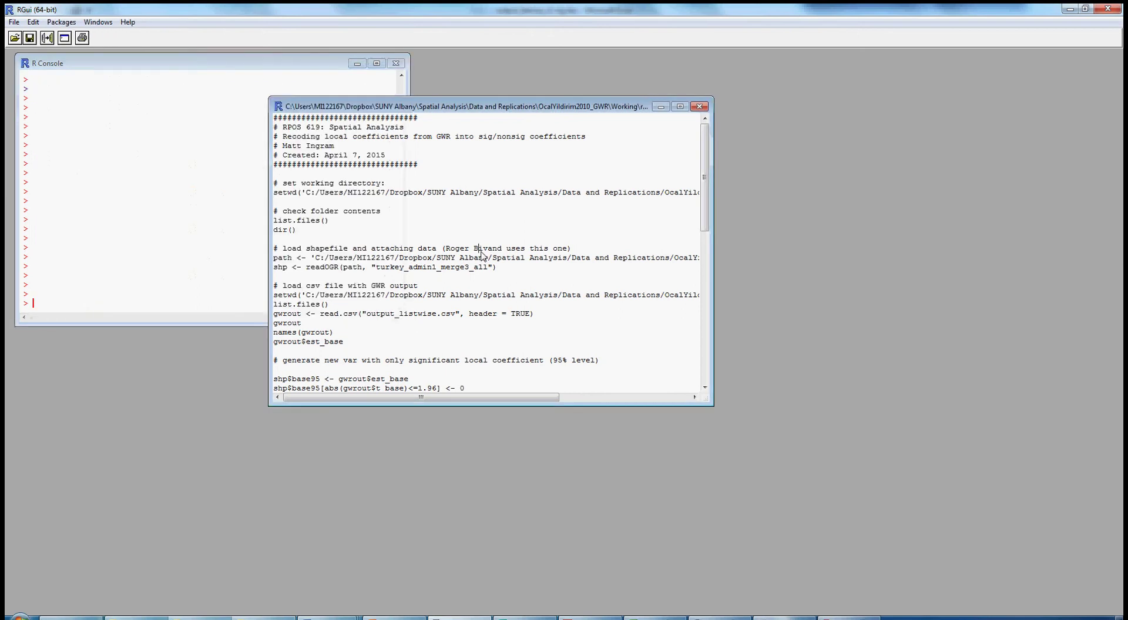
{"action": "left_click", "coordinate": [268, 194]}
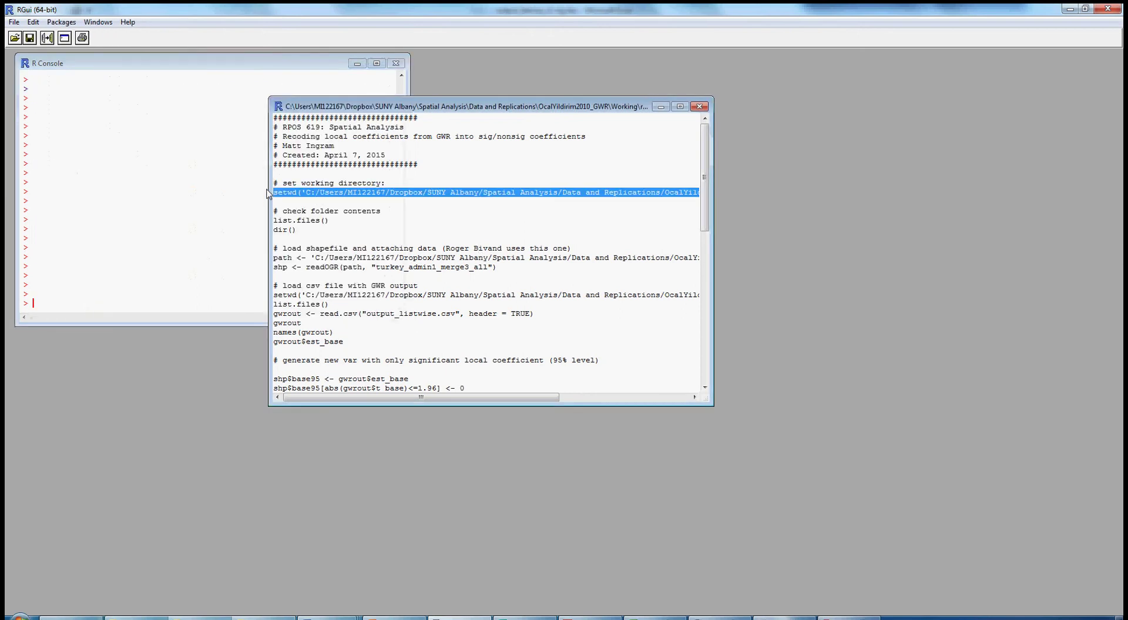
{"action": "key", "text": "ctrl+r"}
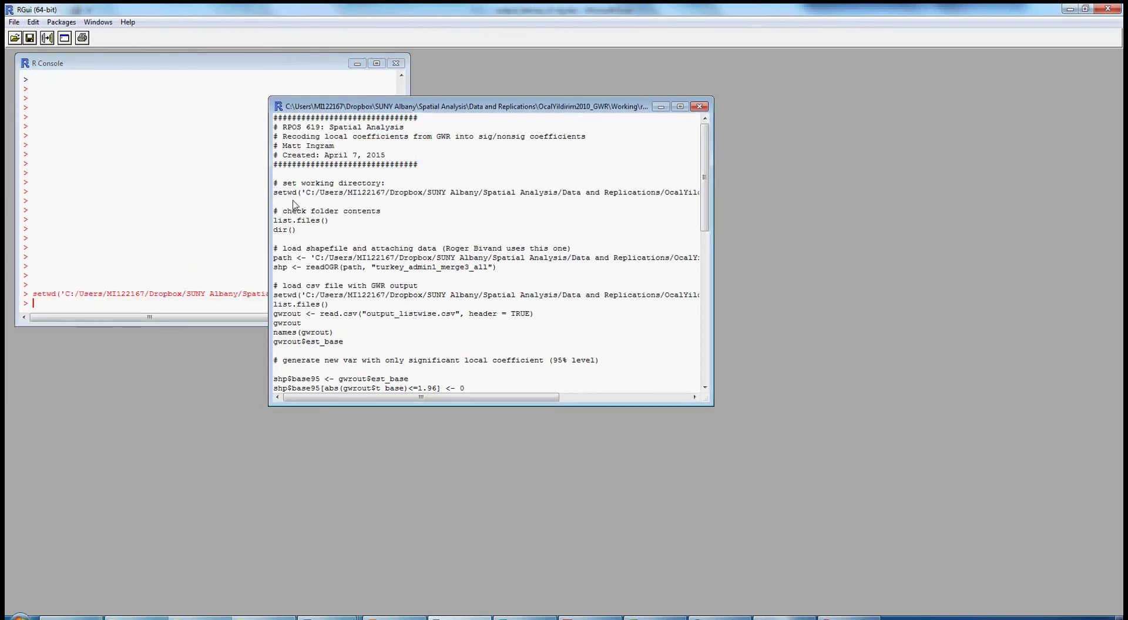
{"action": "left_click_drag", "start_coordinate": [328, 221], "coordinate": [259, 223]}
{"action": "key", "text": "ctrl+r"}
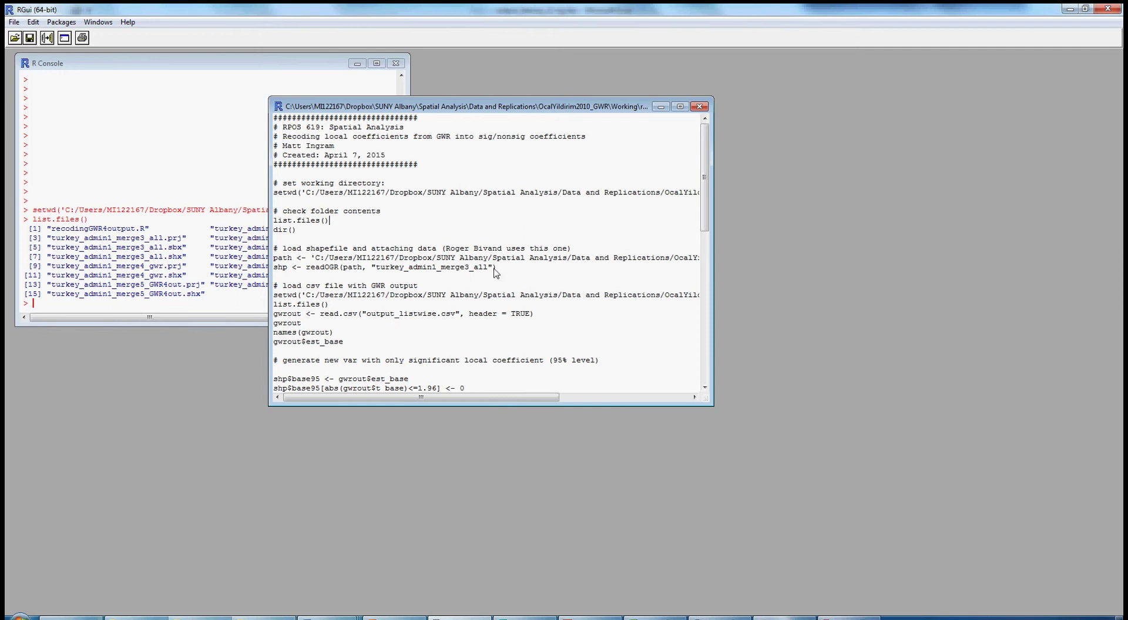
{"action": "left_click_drag", "start_coordinate": [508, 269], "coordinate": [268, 260]}
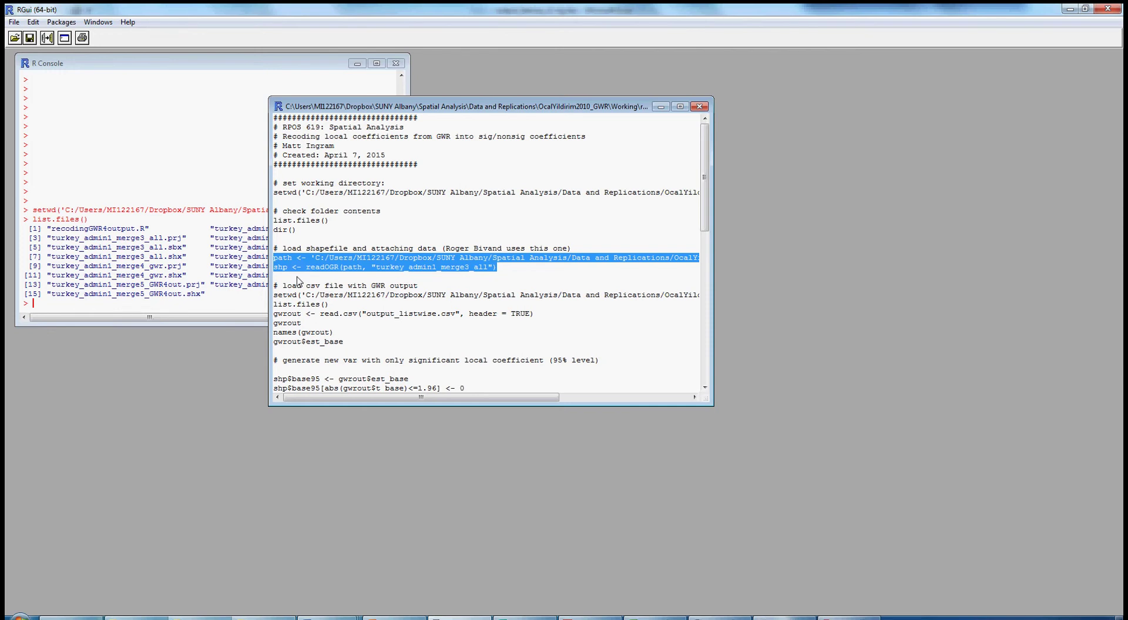
{"action": "key", "text": "ctrl+r"}
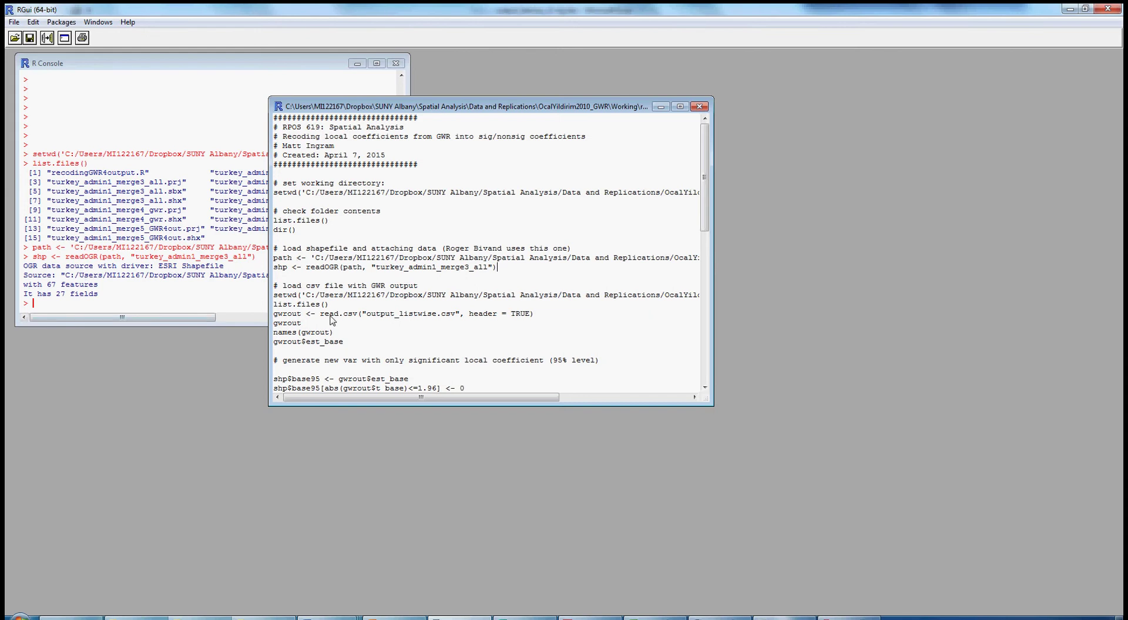
{"action": "scroll", "coordinate": [355, 325], "scroll_direction": "down", "scroll_amount": 2}
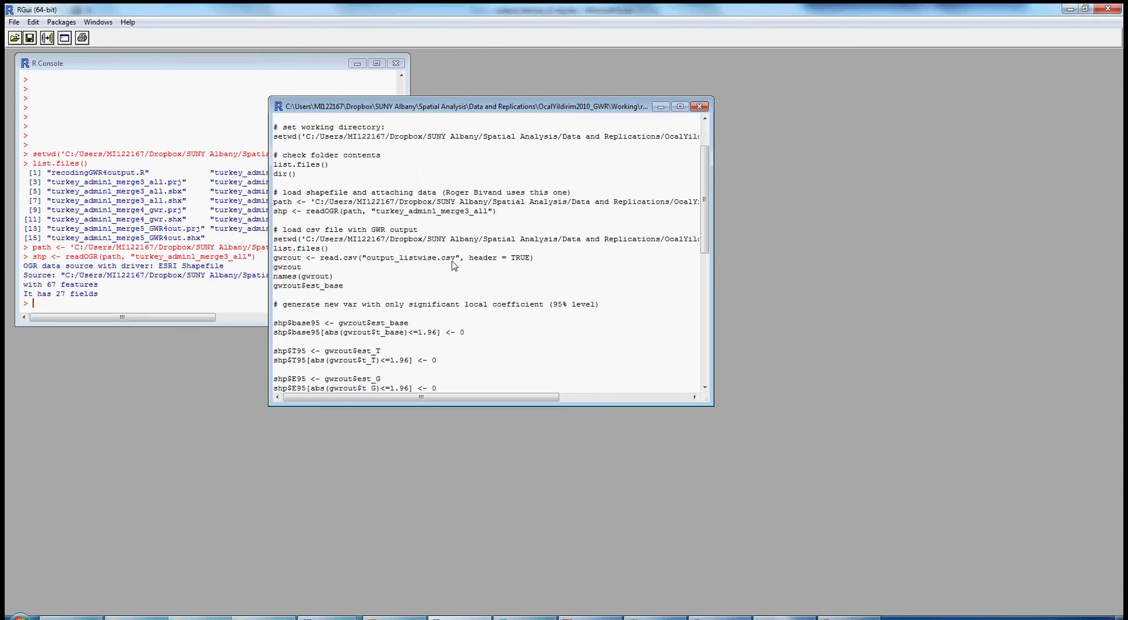
List the GWR output folder's files and pick out output_listwise.csv.
{"action": "left_click_drag", "start_coordinate": [332, 250], "coordinate": [270, 243]}
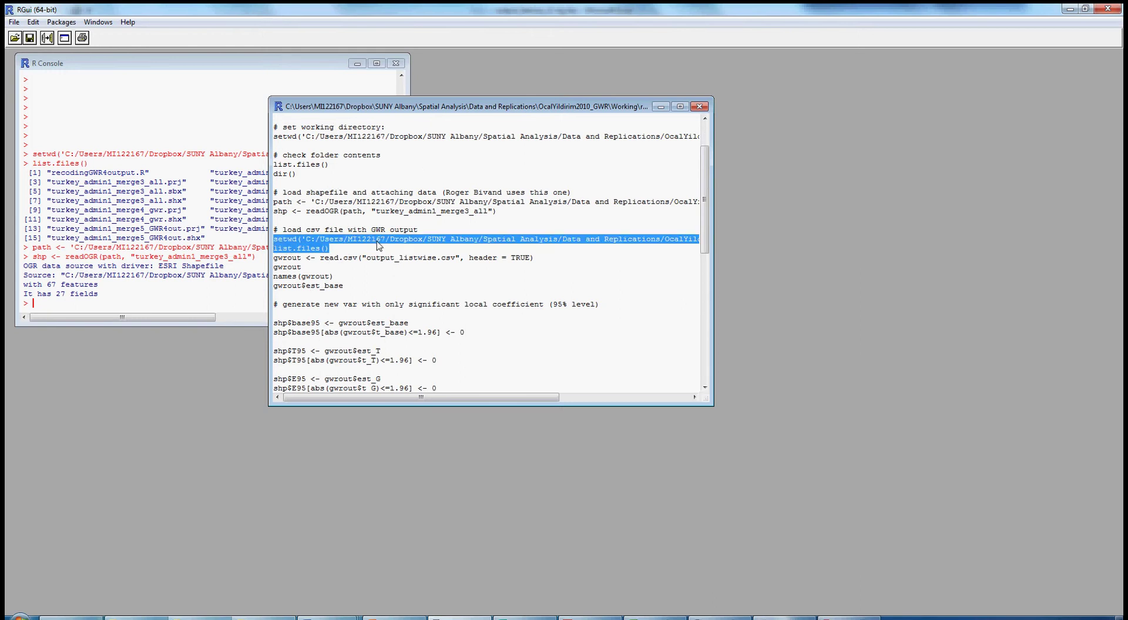
{"action": "key", "text": "ctrl+r"}
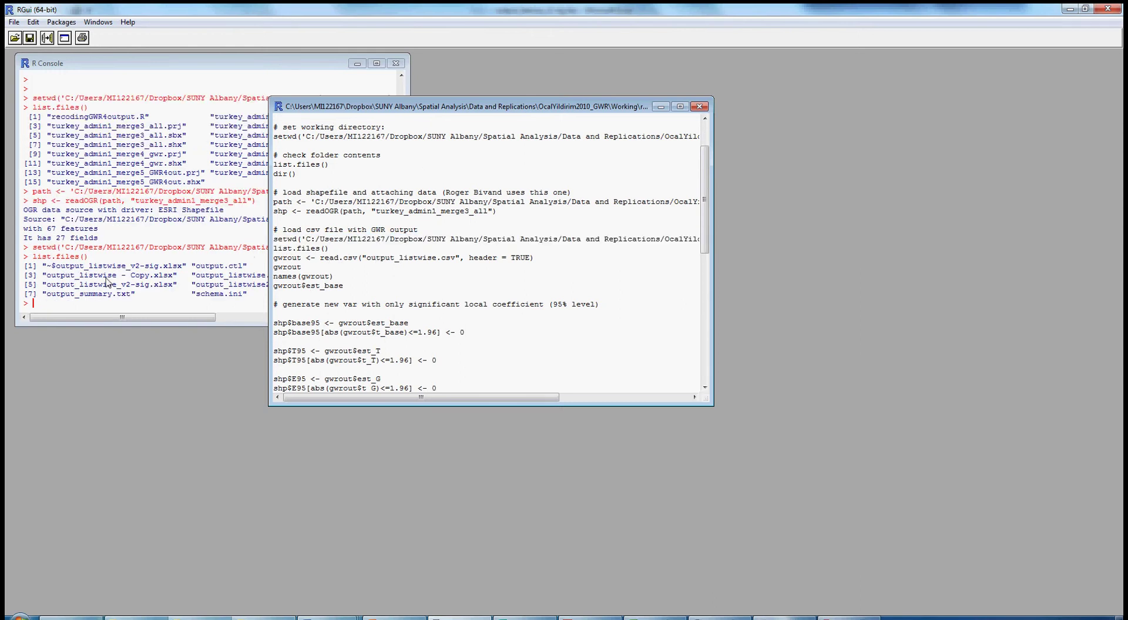
{"action": "left_click", "coordinate": [117, 292]}
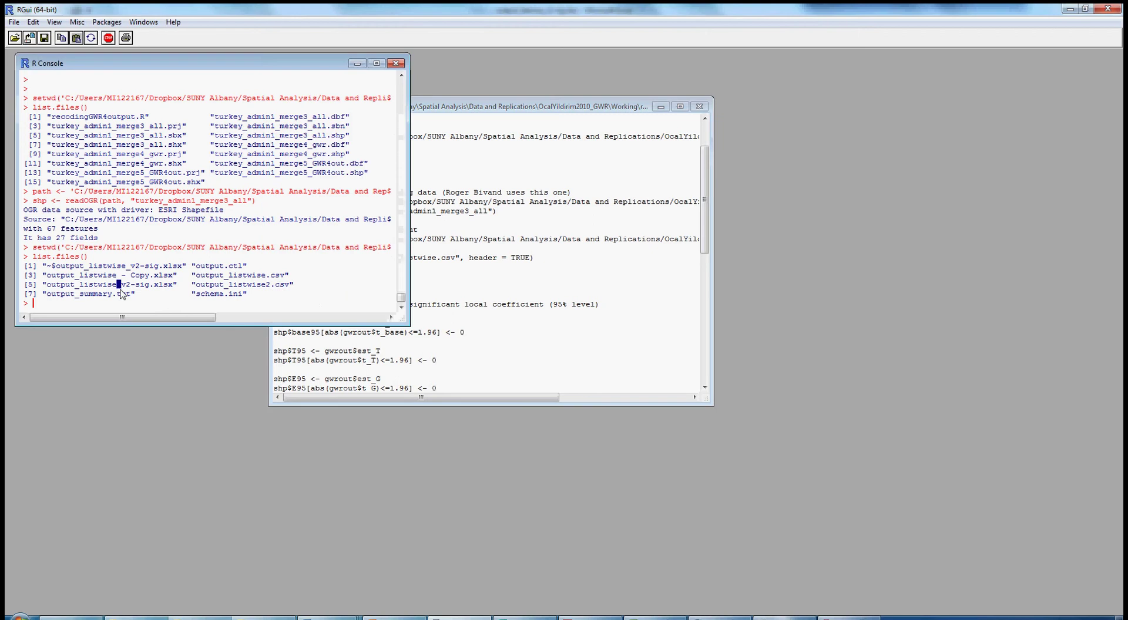
{"action": "left_click_drag", "start_coordinate": [197, 277], "coordinate": [284, 282]}
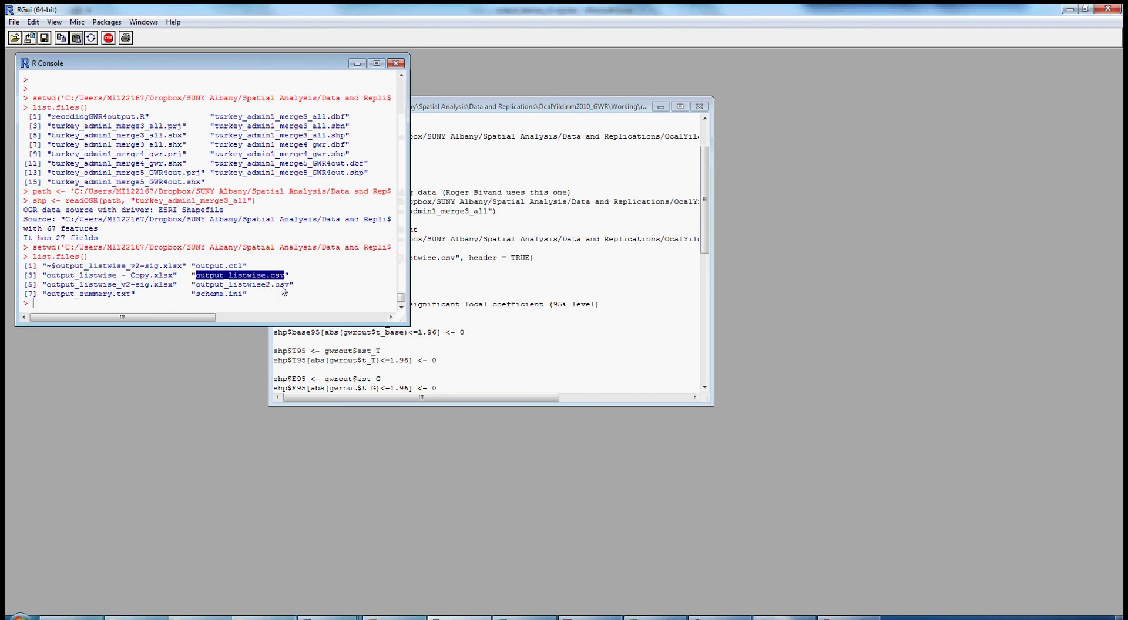
{"action": "left_click", "coordinate": [434, 262]}
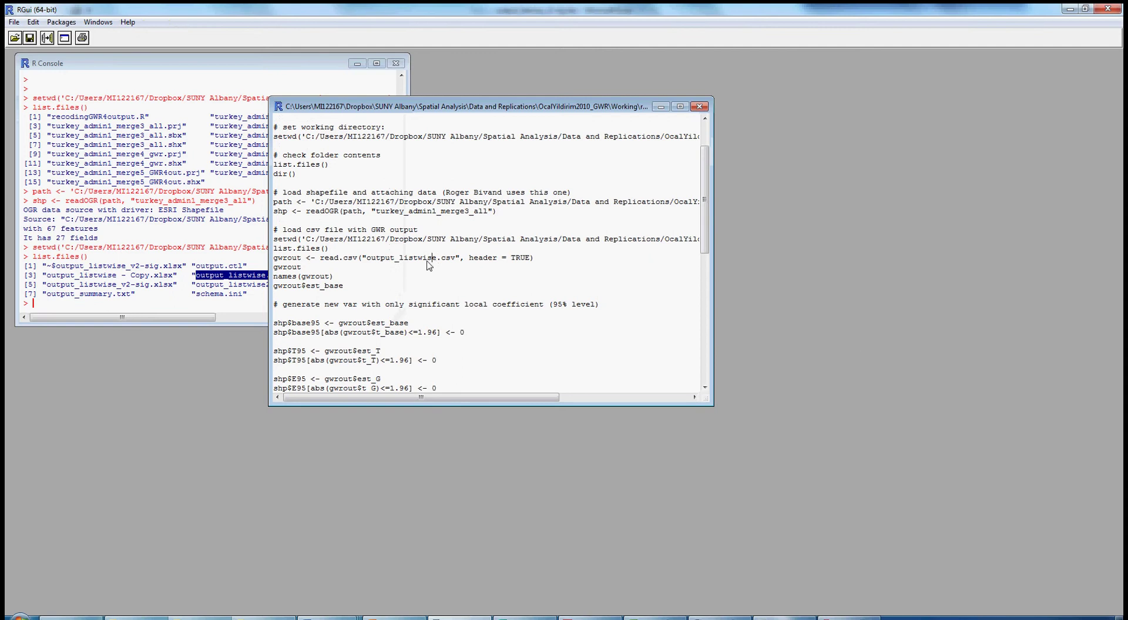
Read output_listwise.csv into gwrout and print its 67 rows.
{"action": "double_click", "coordinate": [286, 259]}
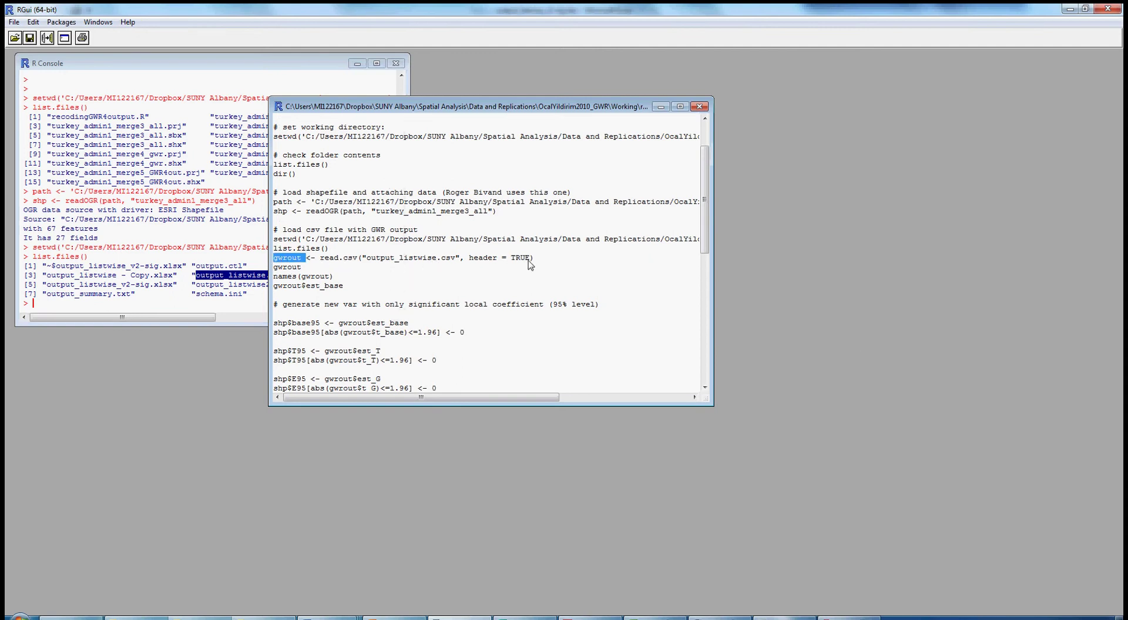
{"action": "left_click_drag", "start_coordinate": [535, 259], "coordinate": [265, 265]}
{"action": "key", "text": "ctrl+r"}
{"action": "key", "text": "Down"}
{"action": "key", "text": "shift+Home"}
{"action": "key", "text": "ctrl+r"}
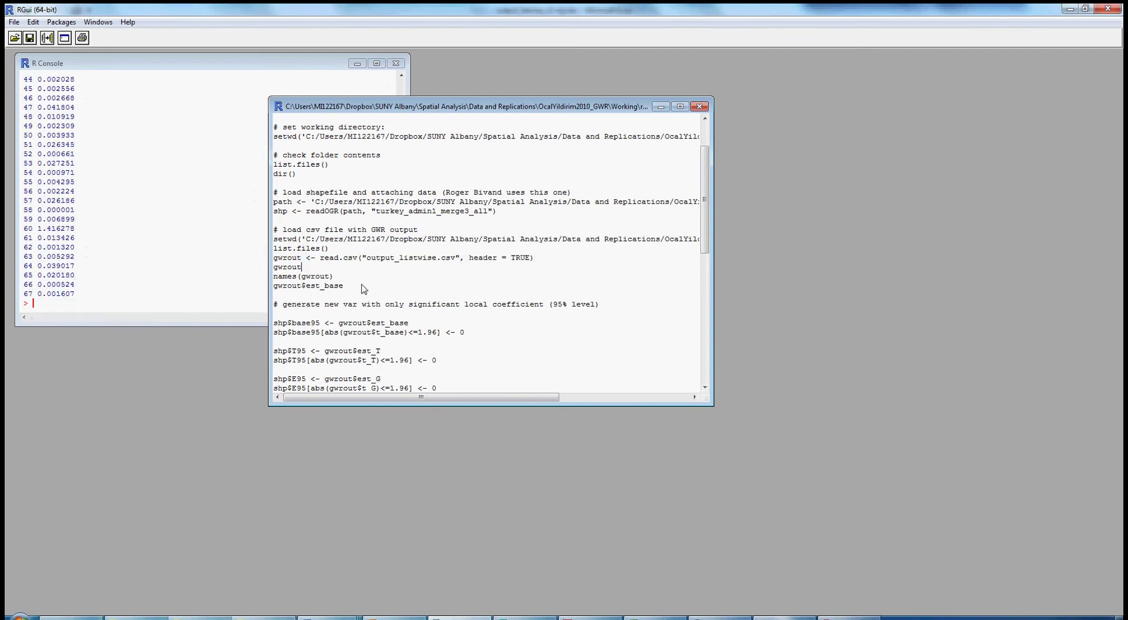
List gwrout's 29 column names and print gwrout$est_base, starting at -0.631489.
{"action": "left_click_drag", "start_coordinate": [334, 276], "coordinate": [266, 280]}
{"action": "key", "text": "ctrl+r"}
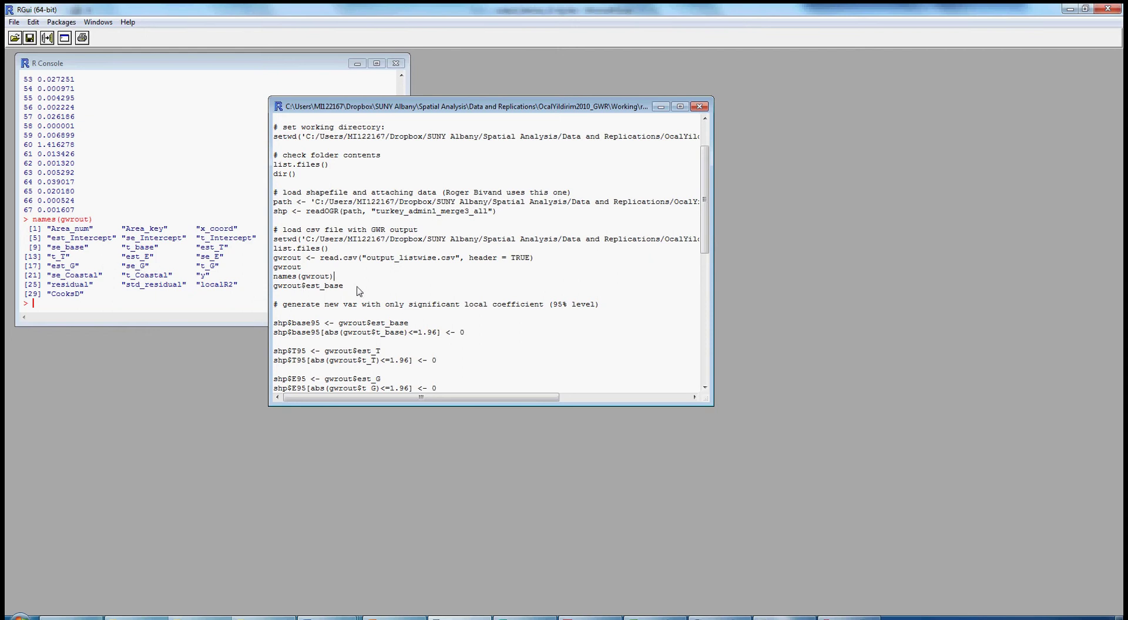
{"action": "left_click_drag", "start_coordinate": [343, 286], "coordinate": [262, 288]}
{"action": "key", "text": "ctrl+r"}
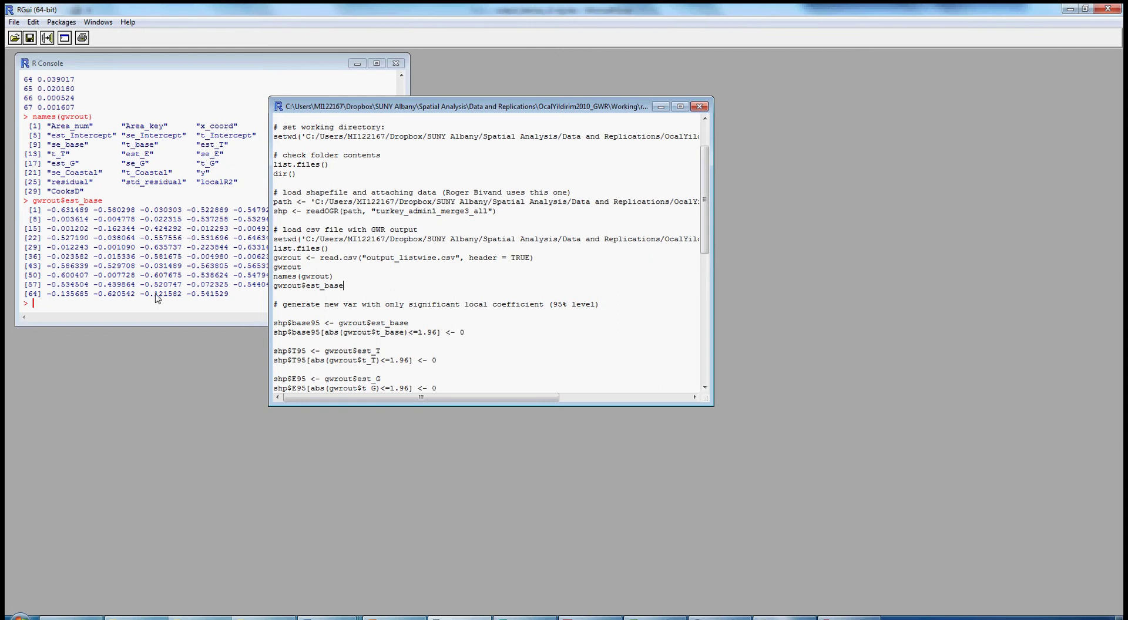
{"action": "left_click", "coordinate": [348, 323]}
{"action": "scroll", "coordinate": [349, 324], "scroll_direction": "down", "scroll_amount": 4}
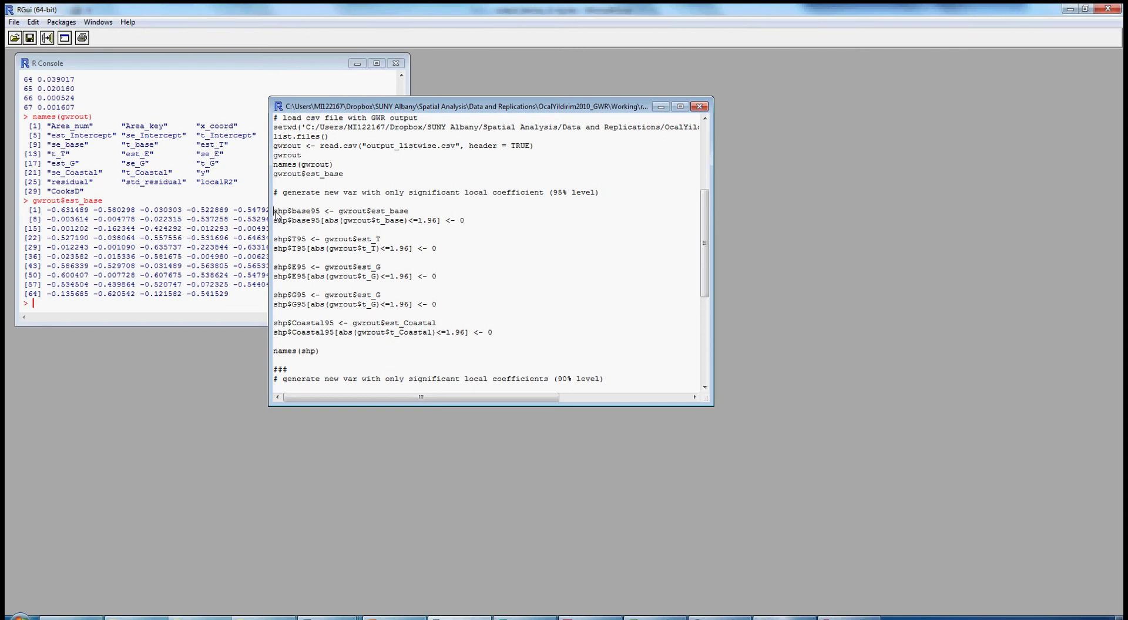
Examine the shp$base95 lines that copy est_base and zero it where |t| ≤ 1.96.
{"action": "left_click_drag", "start_coordinate": [274, 213], "coordinate": [512, 335]}
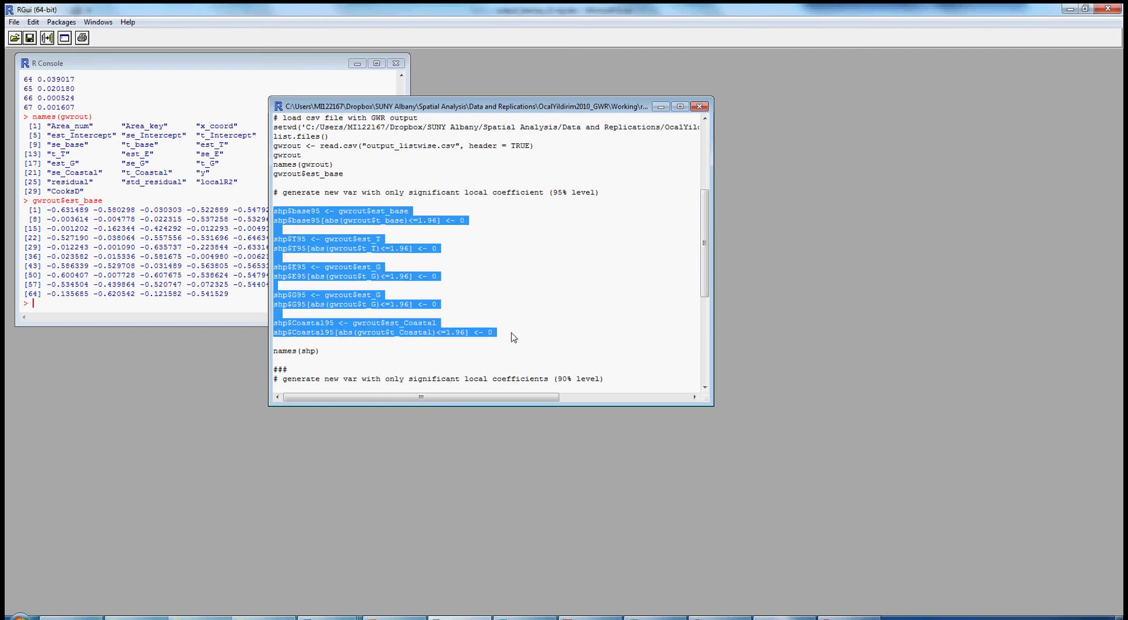
{"action": "left_click", "coordinate": [486, 222]}
{"action": "left_click_drag", "start_coordinate": [486, 222], "coordinate": [264, 217]}
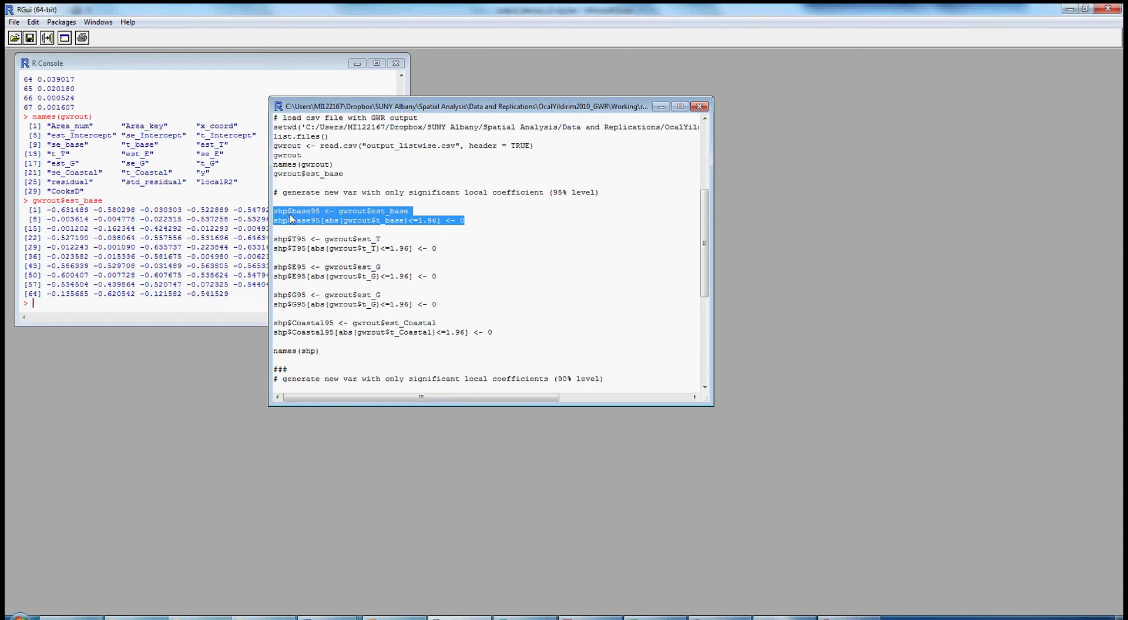
{"action": "left_click", "coordinate": [291, 219]}
{"action": "left_click_drag", "start_coordinate": [320, 212], "coordinate": [276, 215]}
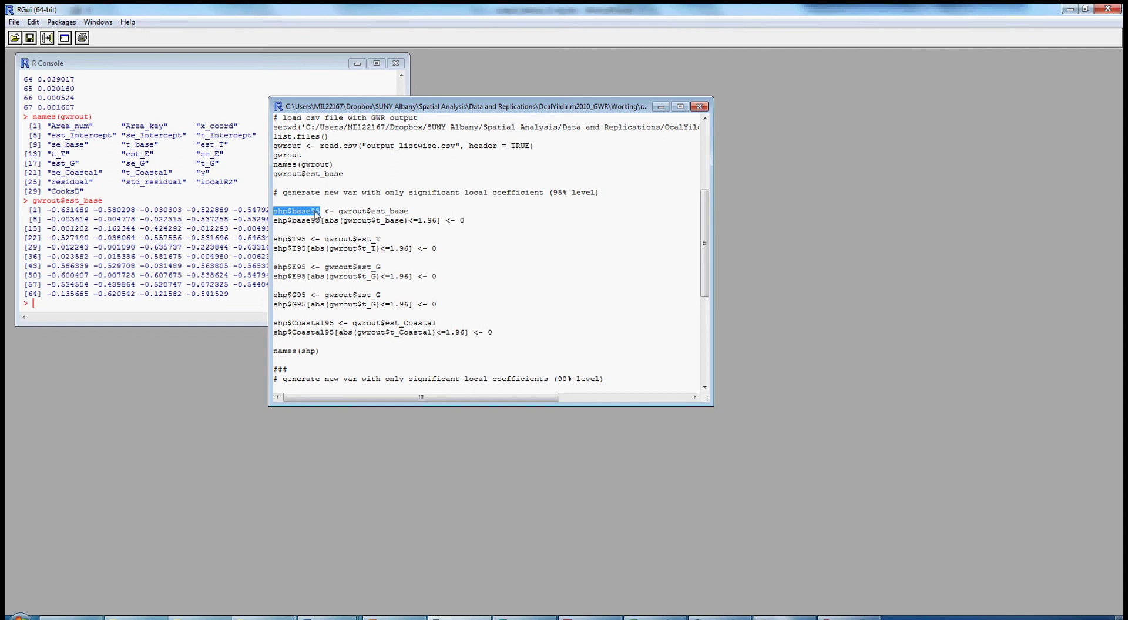
{"action": "left_click_drag", "start_coordinate": [409, 212], "coordinate": [376, 213]}
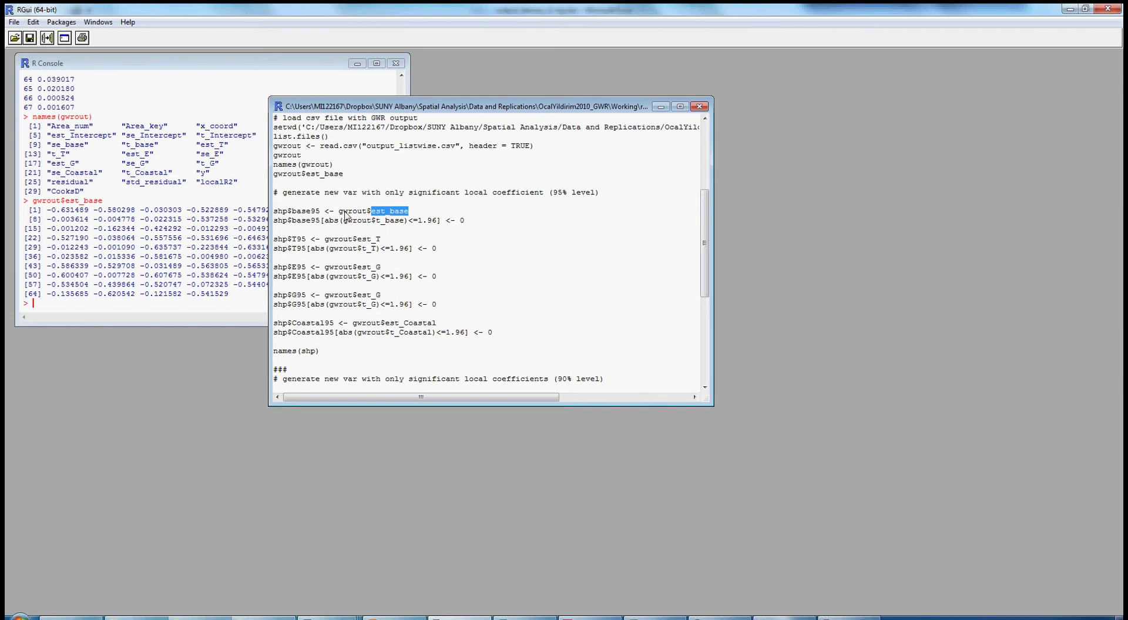
{"action": "left_click_drag", "start_coordinate": [274, 221], "coordinate": [467, 224]}
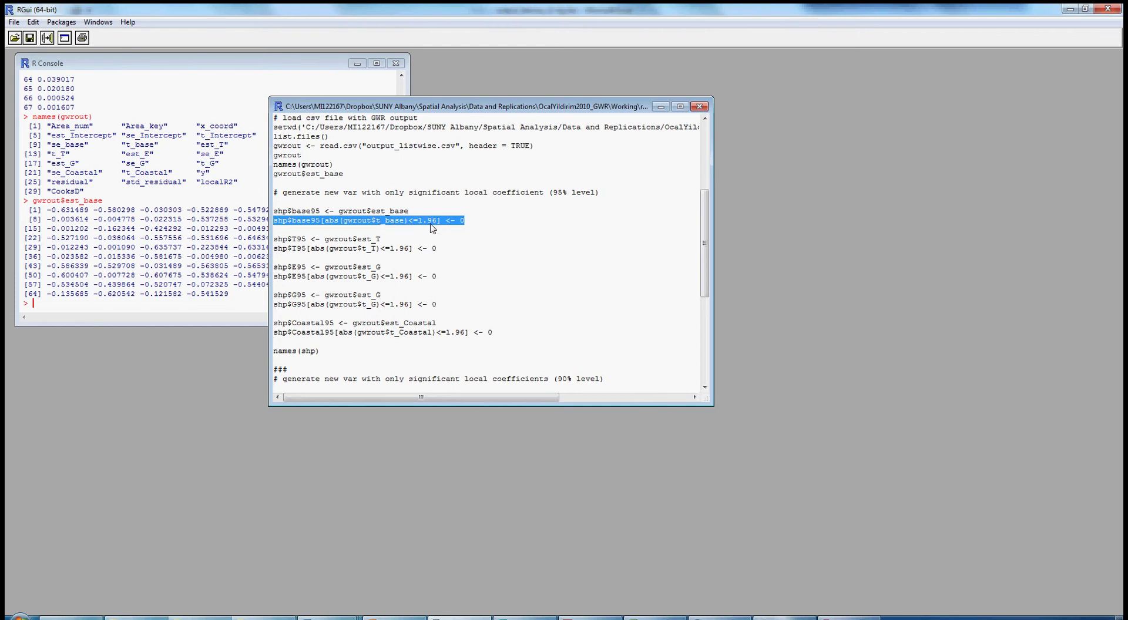
{"action": "left_click_drag", "start_coordinate": [409, 212], "coordinate": [271, 215]}
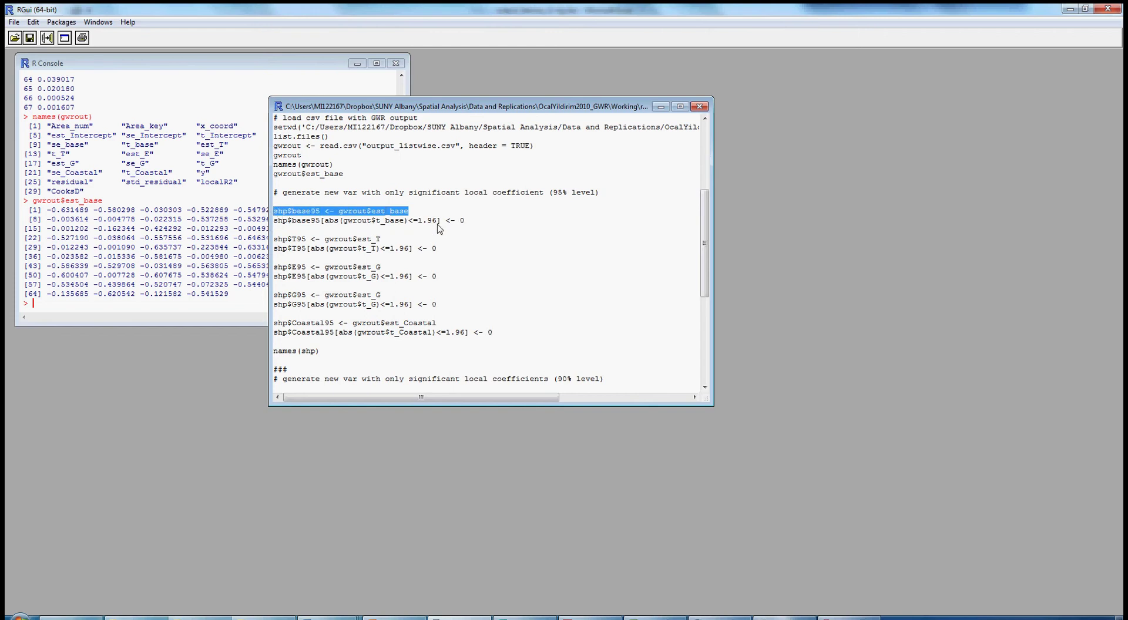
{"action": "left_click_drag", "start_coordinate": [472, 224], "coordinate": [276, 223]}
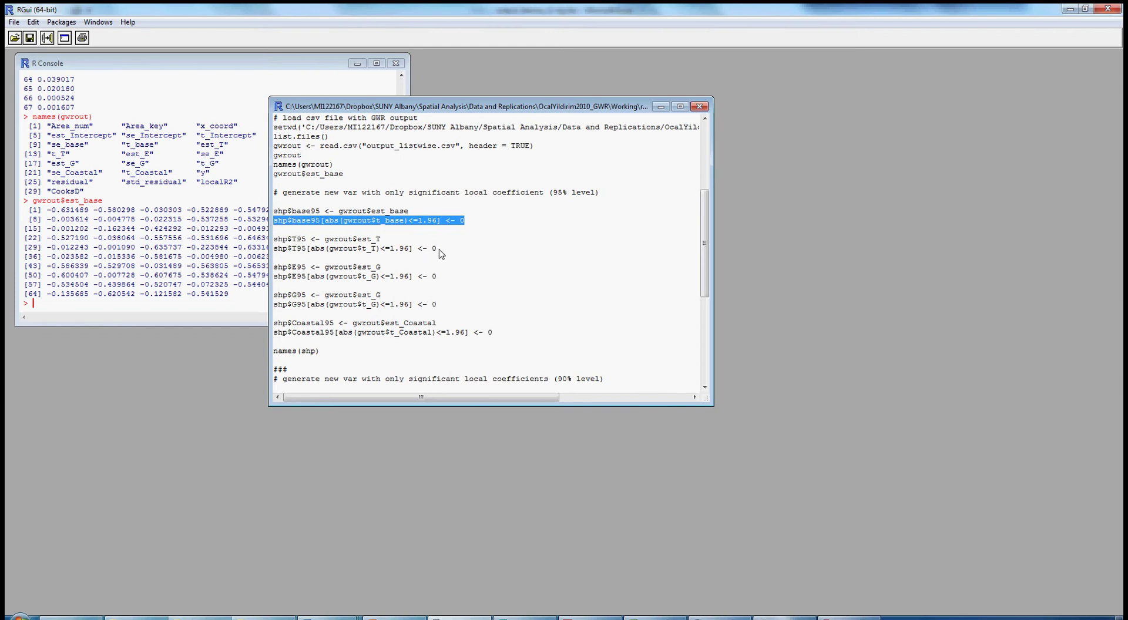
Run all five 95% assignments for base95, T95, E95, G95 and Coastal95.
{"action": "left_click_drag", "start_coordinate": [439, 249], "coordinate": [272, 244]}
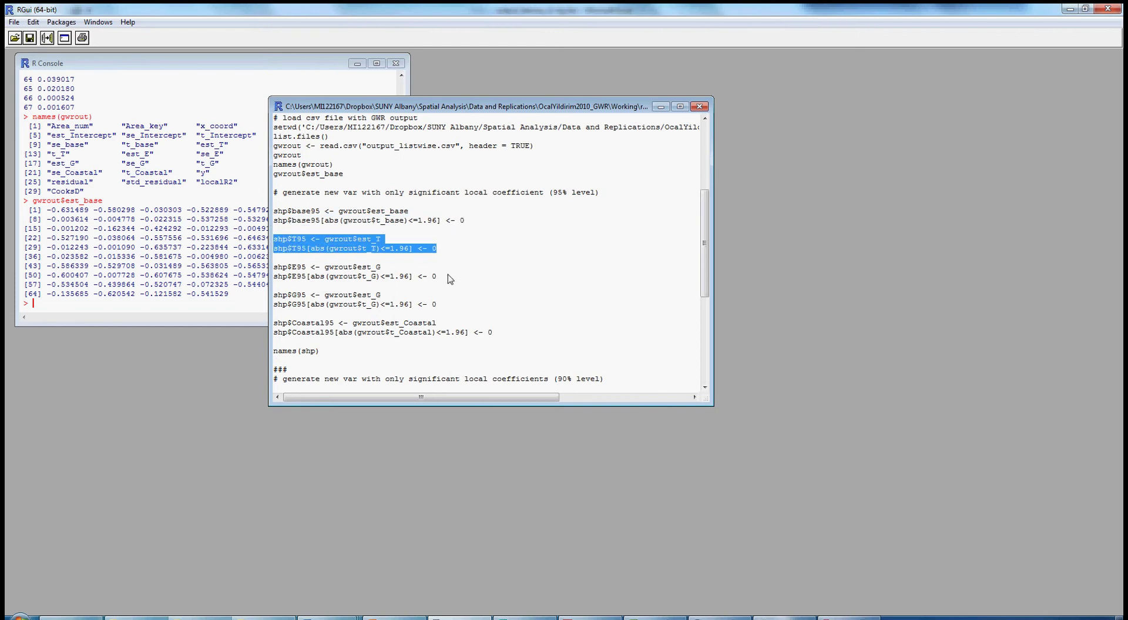
{"action": "left_click_drag", "start_coordinate": [447, 276], "coordinate": [271, 271]}
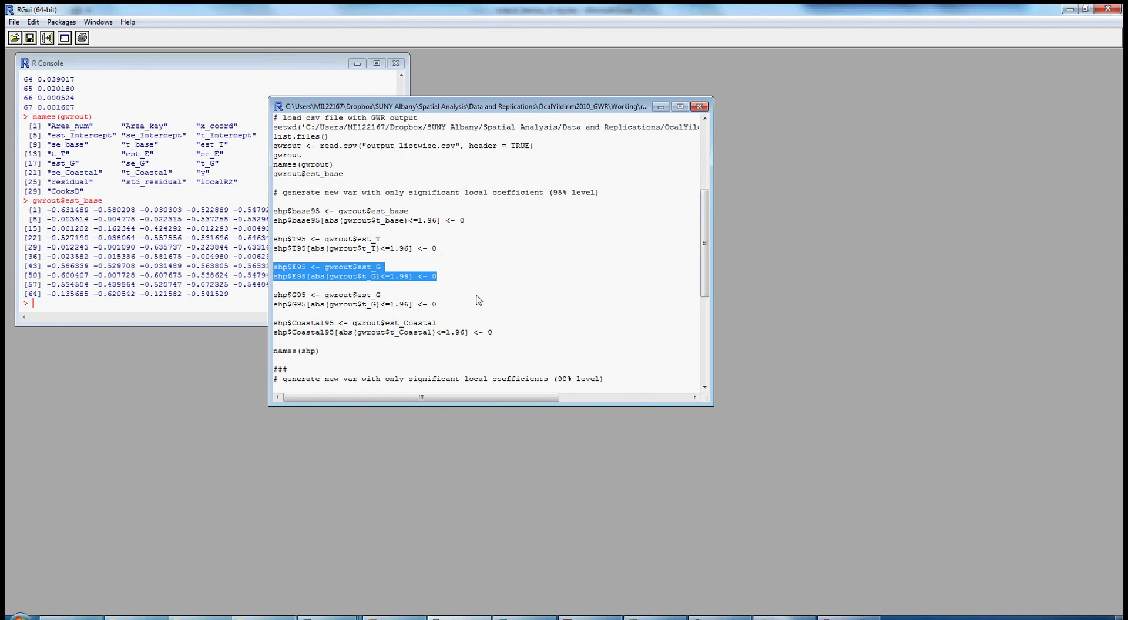
{"action": "left_click_drag", "start_coordinate": [439, 305], "coordinate": [272, 297]}
{"action": "left_click_drag", "start_coordinate": [495, 333], "coordinate": [271, 329]}
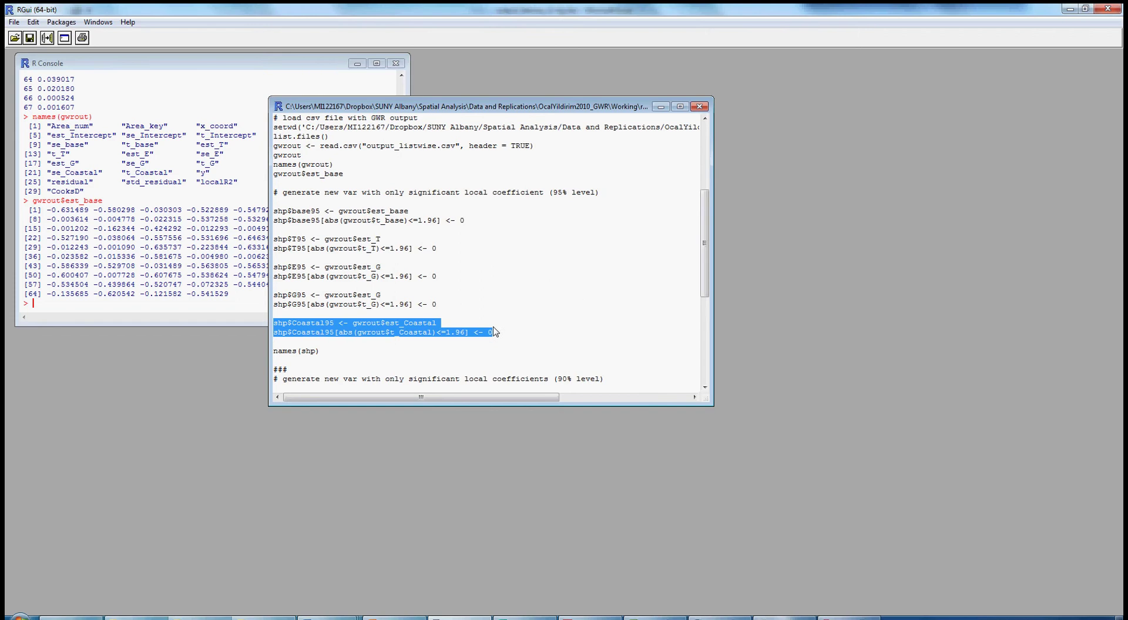
{"action": "left_click_drag", "start_coordinate": [519, 335], "coordinate": [279, 217]}
{"action": "key", "text": "ctrl+r"}
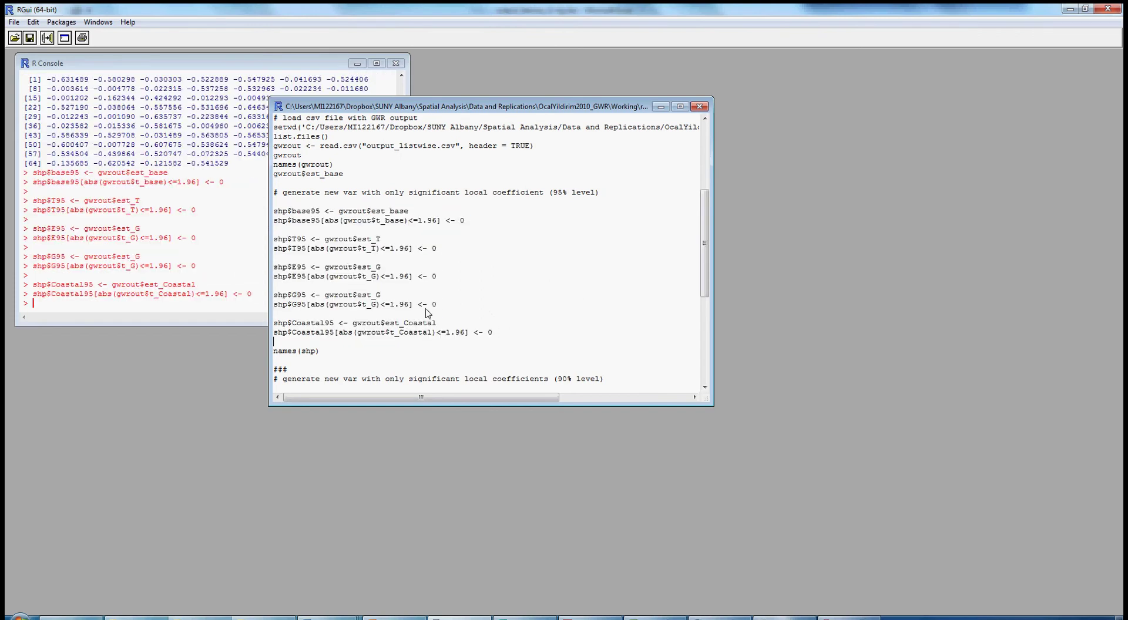
Run names(shp) to confirm the five new 95% columns.
{"action": "left_click_drag", "start_coordinate": [327, 353], "coordinate": [255, 357]}
{"action": "key", "text": "ctrl+r"}
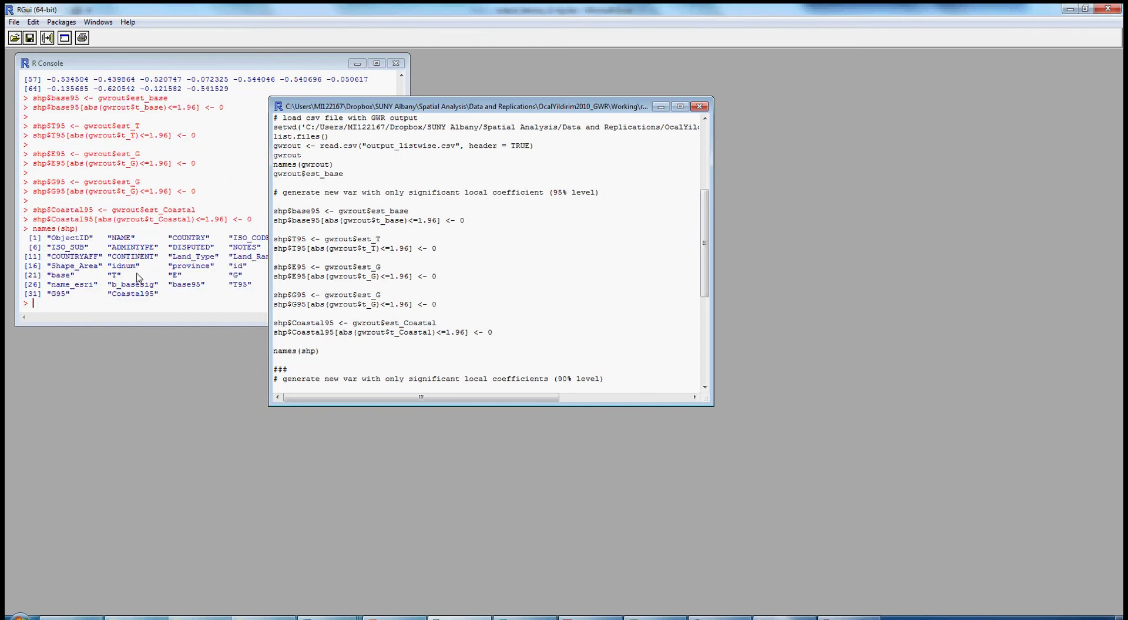
{"action": "left_click", "coordinate": [96, 280]}
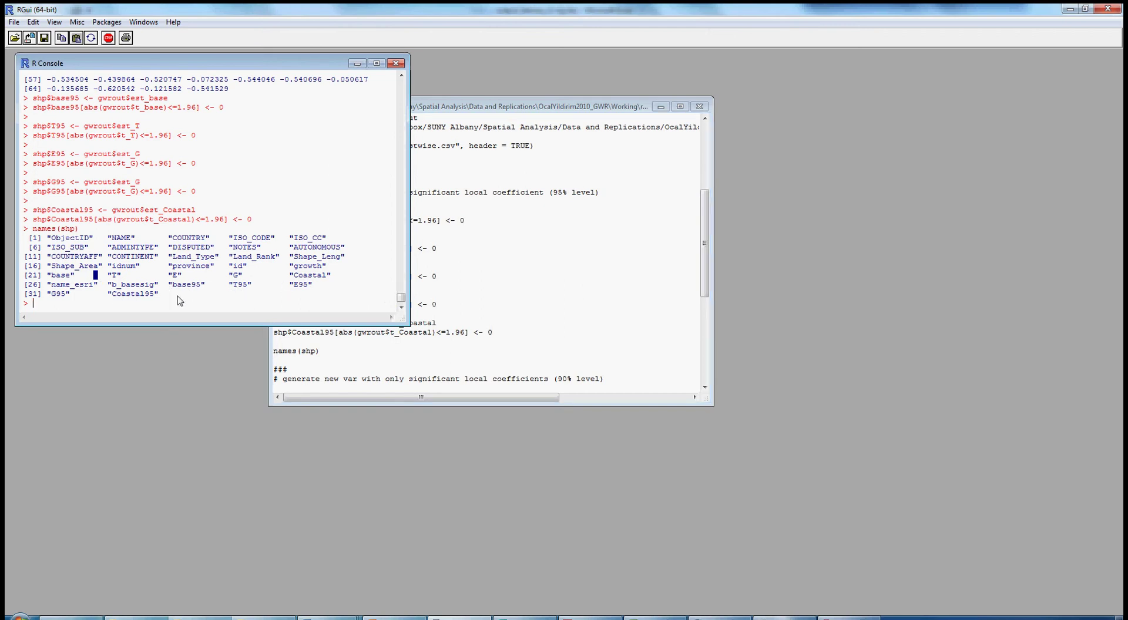
{"action": "left_click", "coordinate": [444, 351]}
{"action": "scroll", "coordinate": [447, 352], "scroll_direction": "down", "scroll_amount": 4}
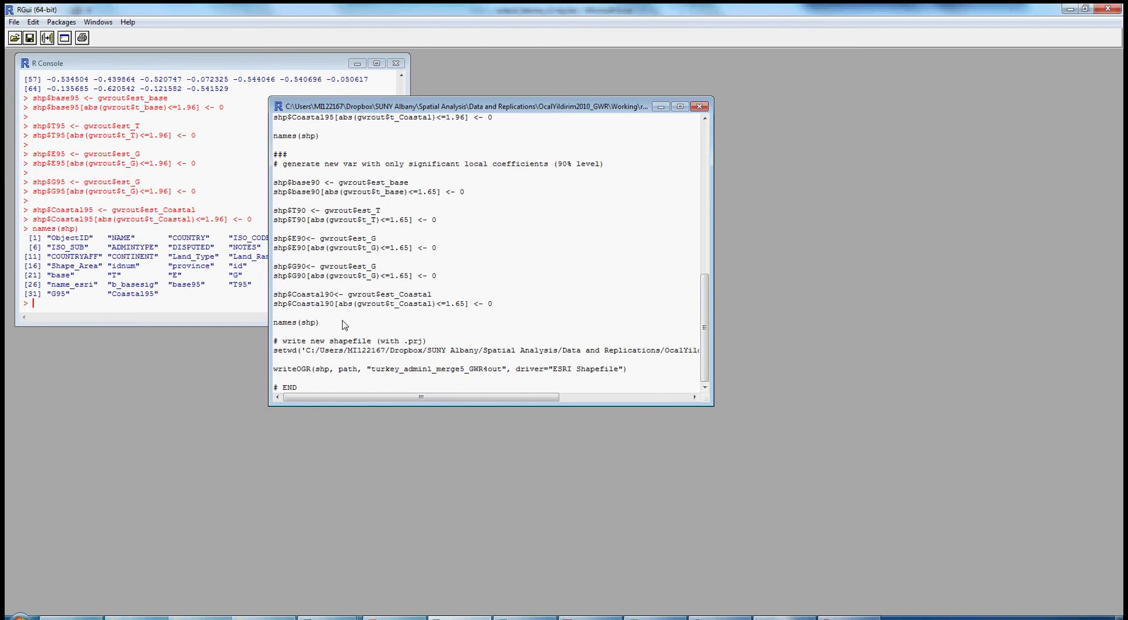
Run the 90%-significance column lines and list names(shp) to confirm the new Coastal90 column.
{"action": "left_click_drag", "start_coordinate": [493, 304], "coordinate": [270, 185]}
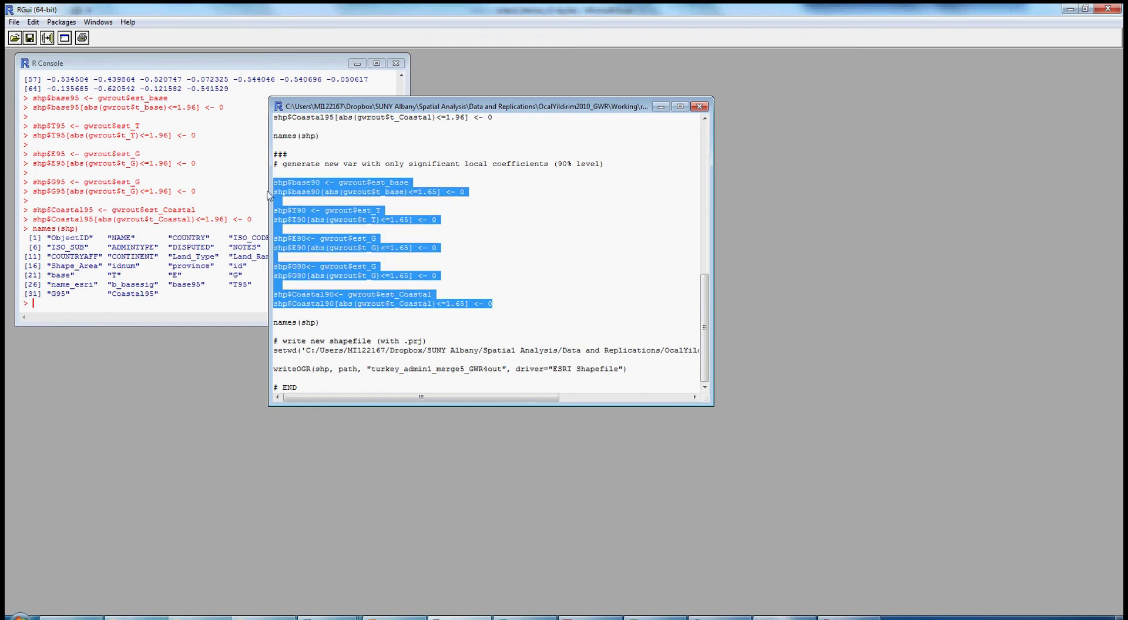
{"action": "key", "text": "ctrl+r"}
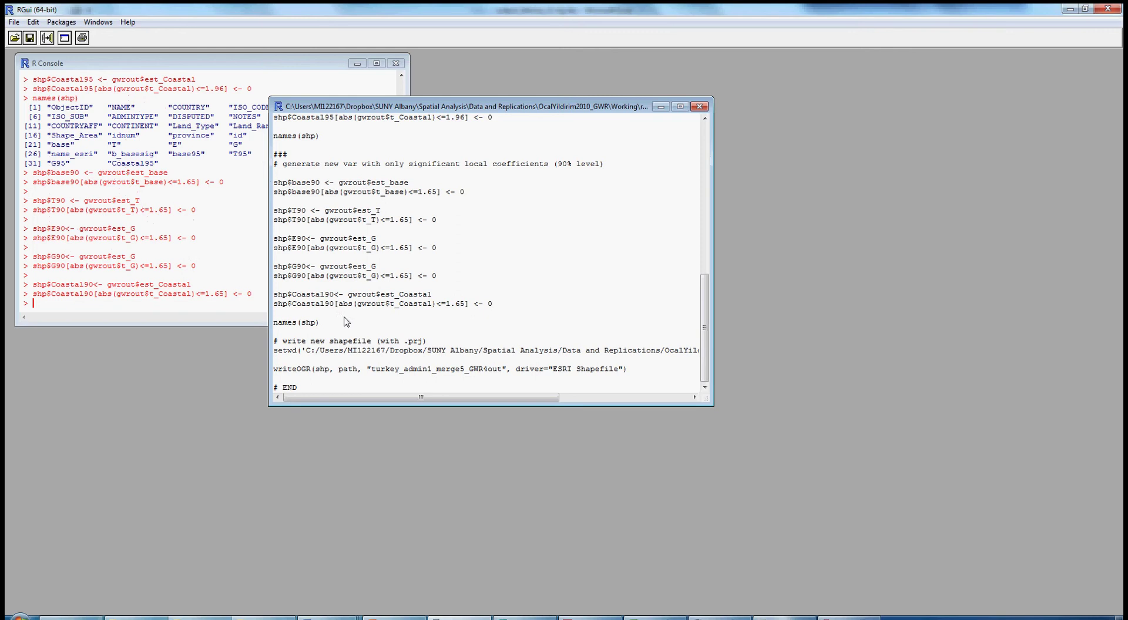
{"action": "left_click_drag", "start_coordinate": [319, 322], "coordinate": [242, 323]}
{"action": "key", "text": "ctrl+r"}
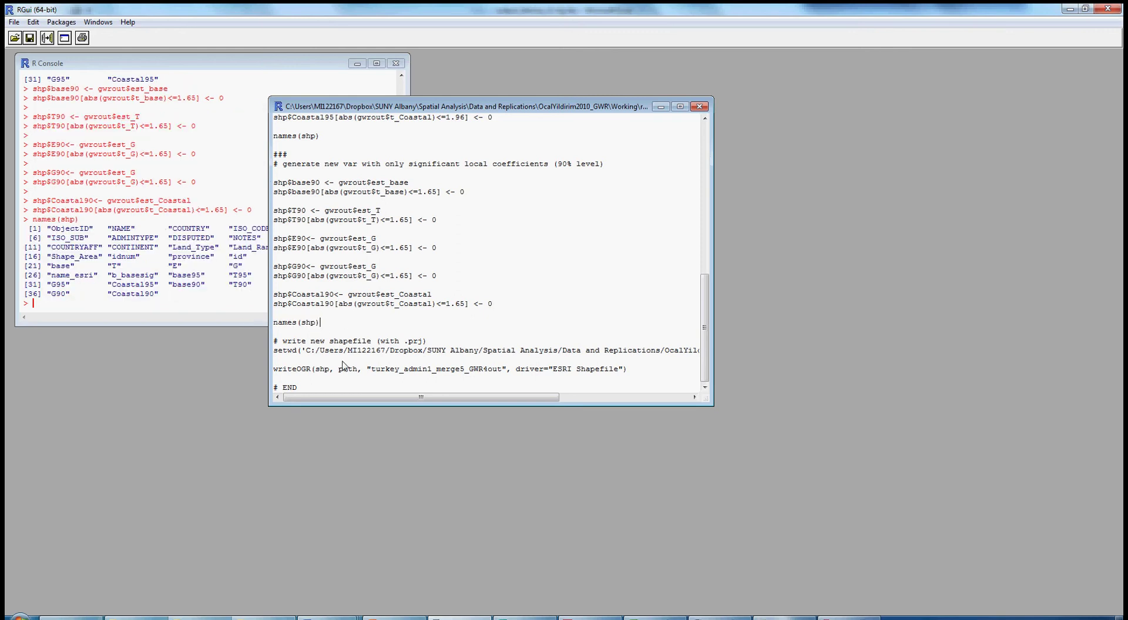
{"action": "left_click", "coordinate": [202, 303]}
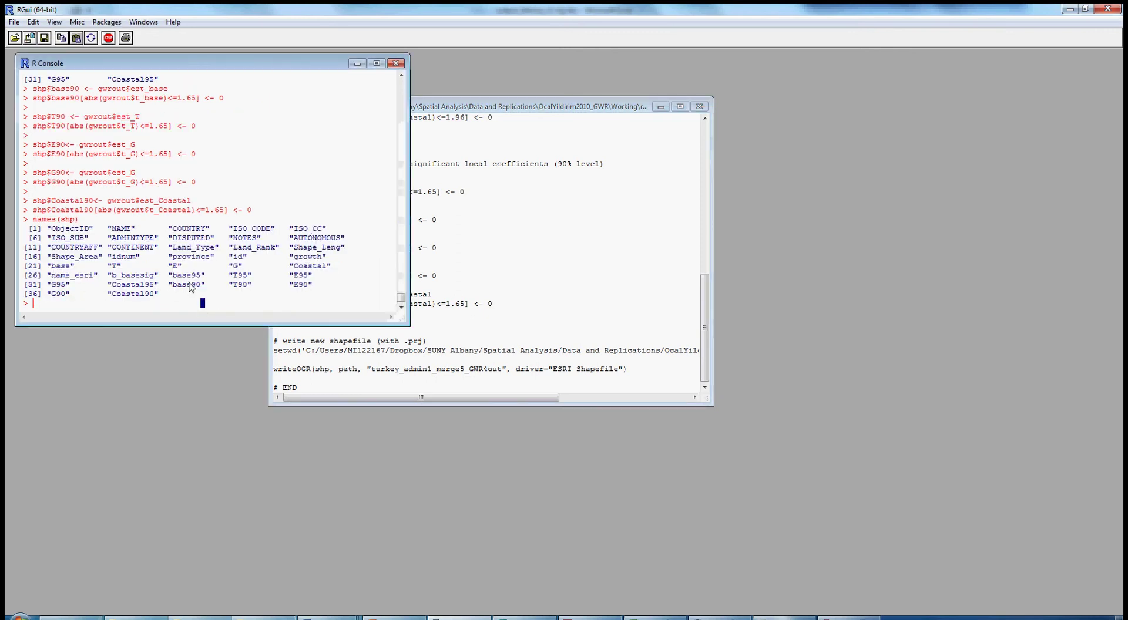
{"action": "left_click", "coordinate": [132, 294]}
{"action": "left_click", "coordinate": [531, 320]}
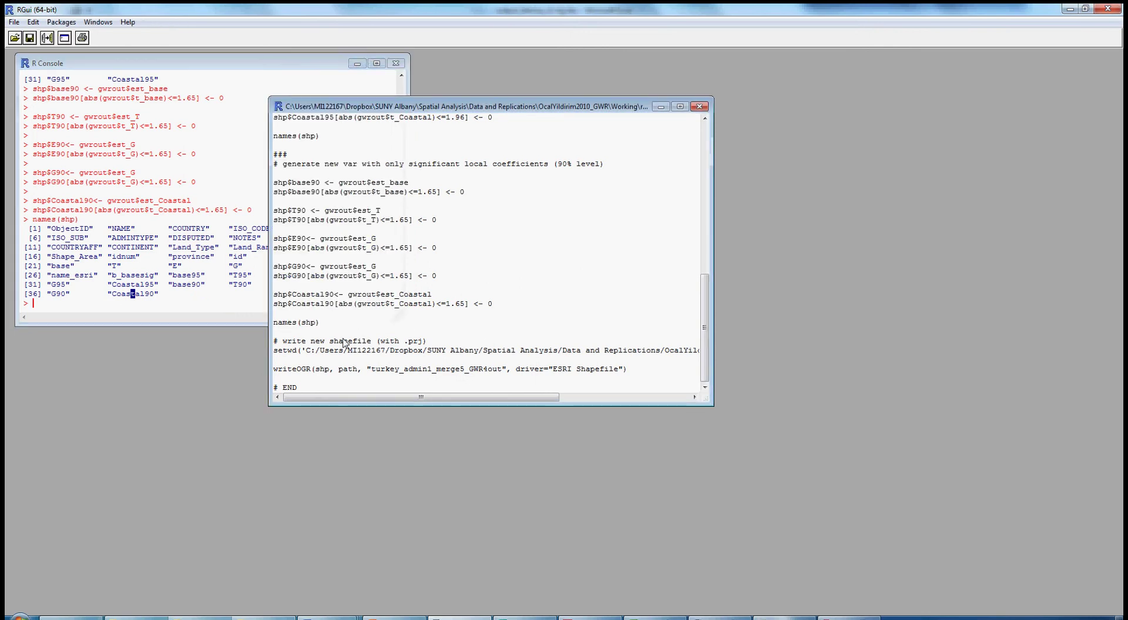
Set the output working directory and run writeOGR for turkey_admin1_merge5_GWR4out, which reports the layer exists.
{"action": "triple_click", "coordinate": [274, 352]}
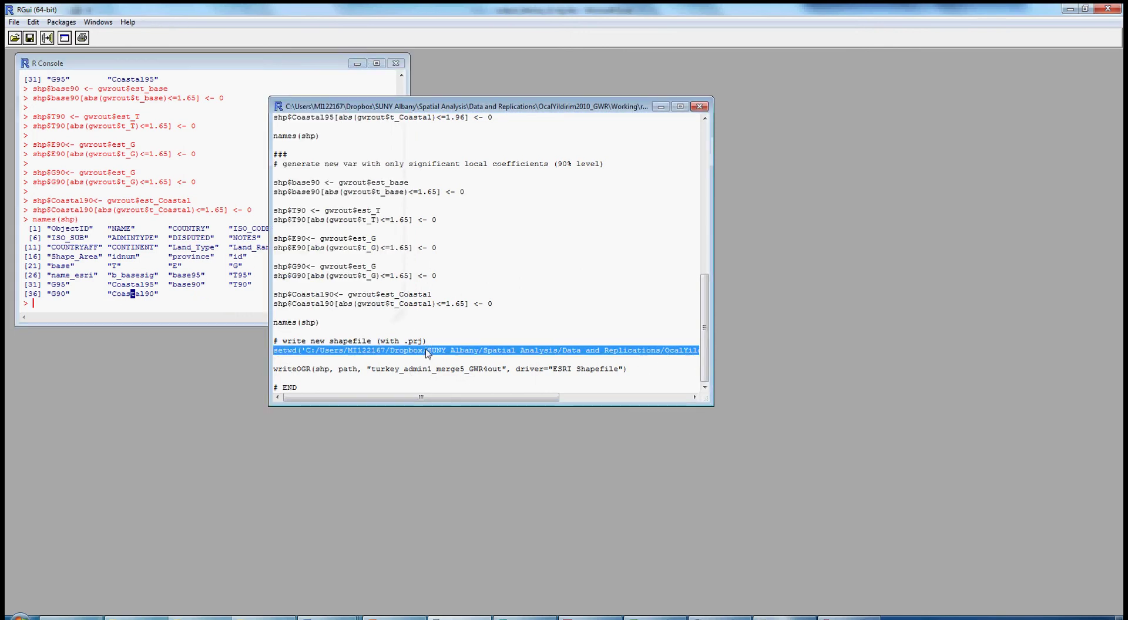
{"action": "key", "text": "ctrl+r"}
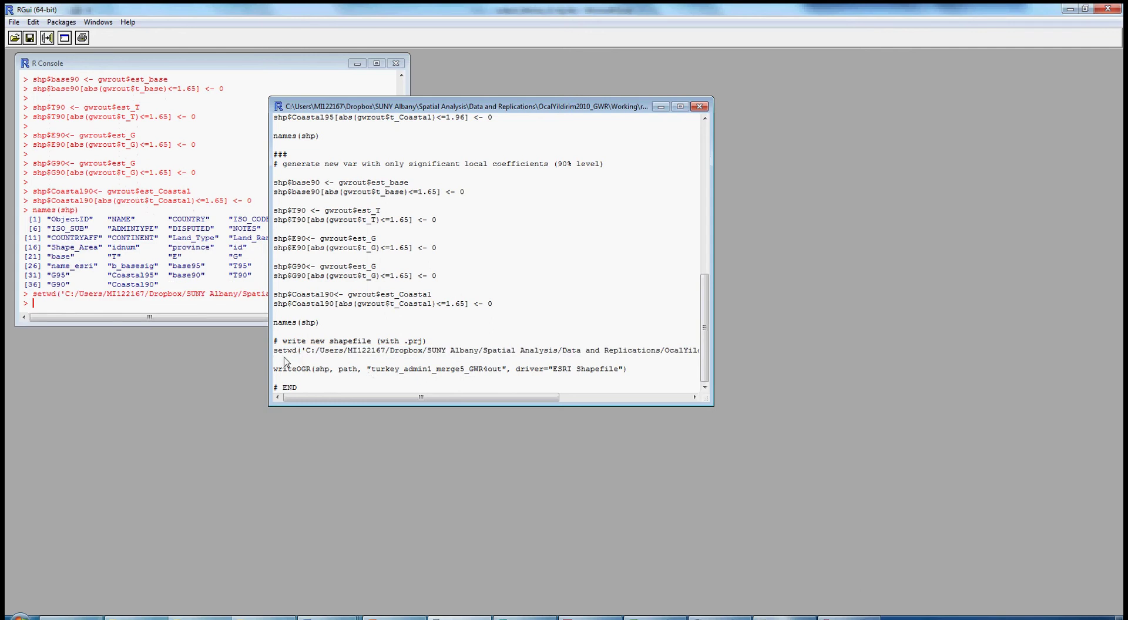
{"action": "left_click", "coordinate": [203, 307]}
{"action": "left_click_drag", "start_coordinate": [266, 318], "coordinate": [216, 320]}
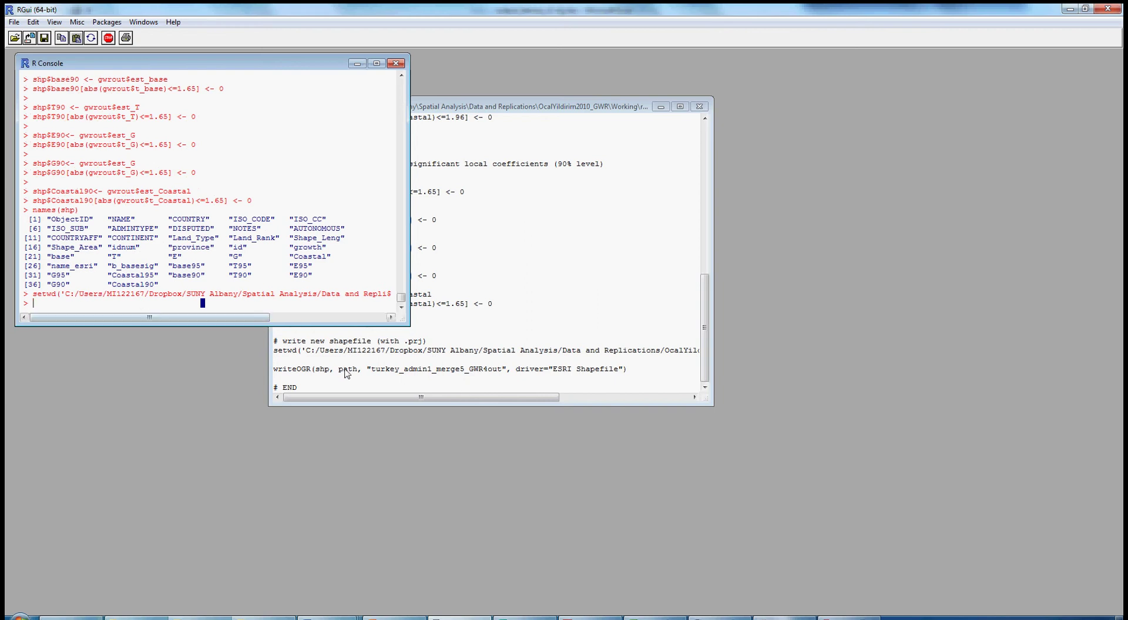
{"action": "left_click_drag", "start_coordinate": [289, 378], "coordinate": [265, 374]}
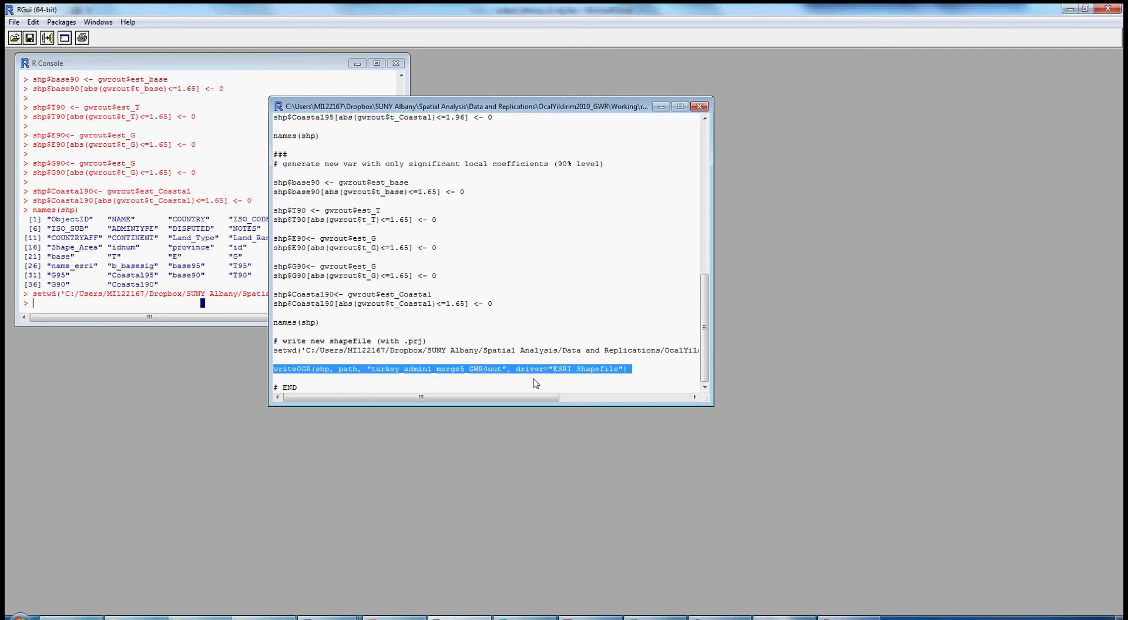
{"action": "key", "text": "ctrl+r"}
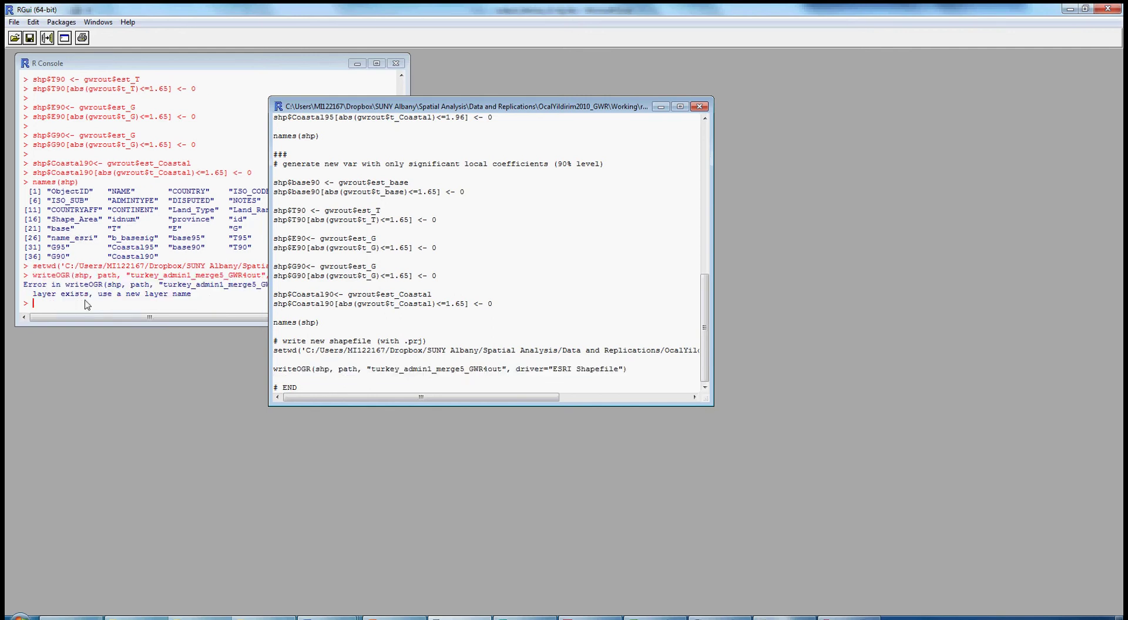
{"action": "left_click", "coordinate": [90, 293]}
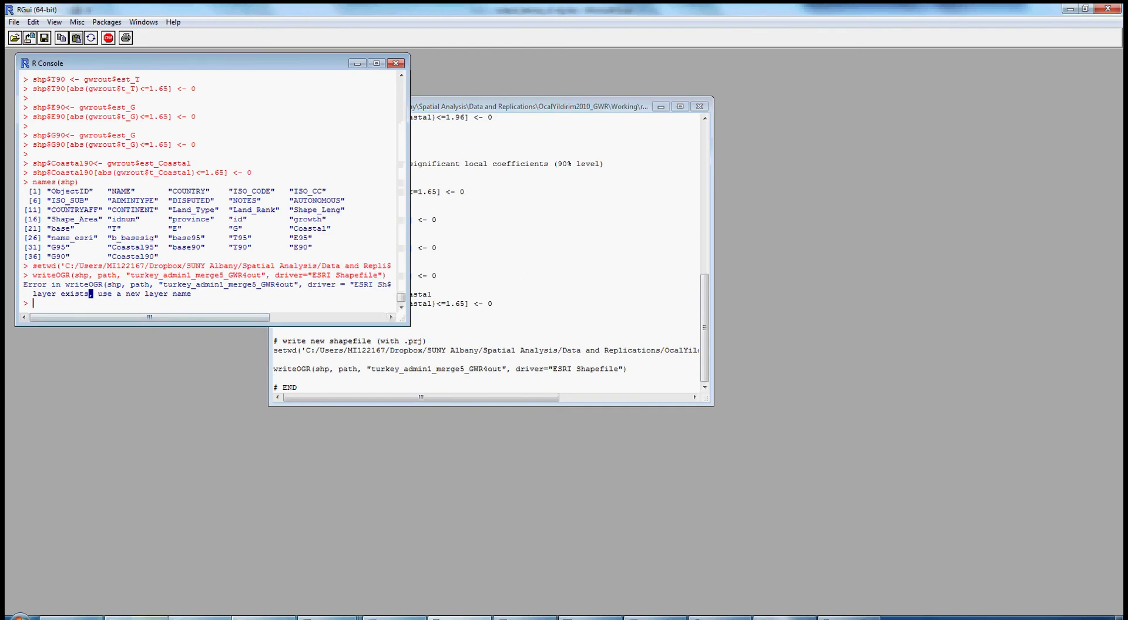
{"action": "mouse_move", "coordinate": [200, 617]}
{"action": "left_click", "coordinate": [71, 567]}
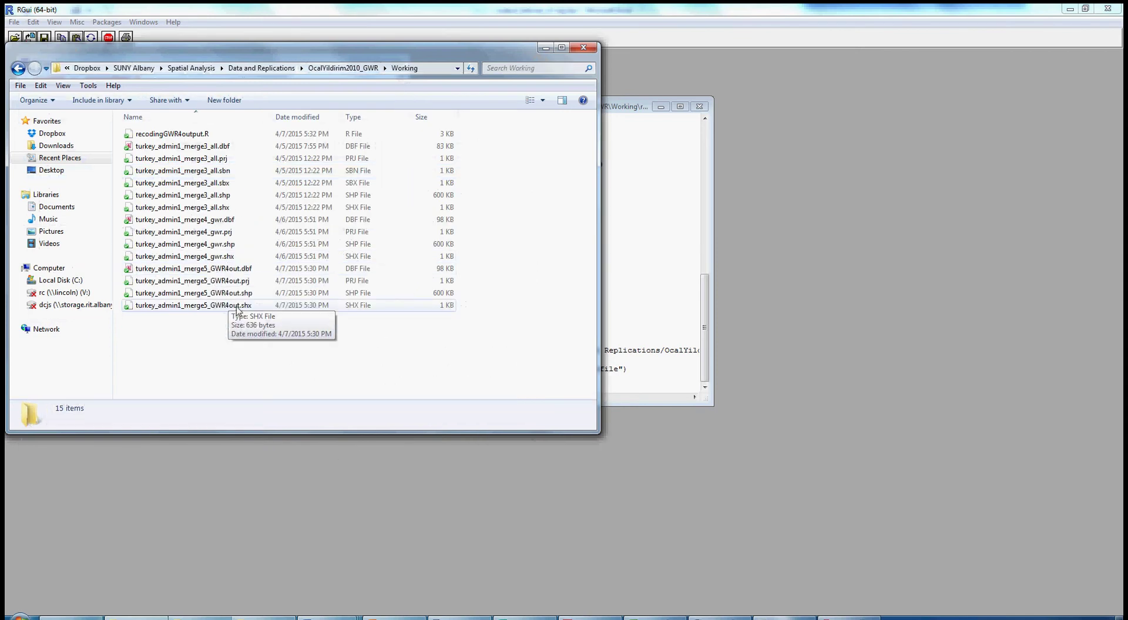
Delete the four old turkey_admin1_merge5_GWR4out files from the Working folder.
{"action": "left_click", "coordinate": [543, 50]}
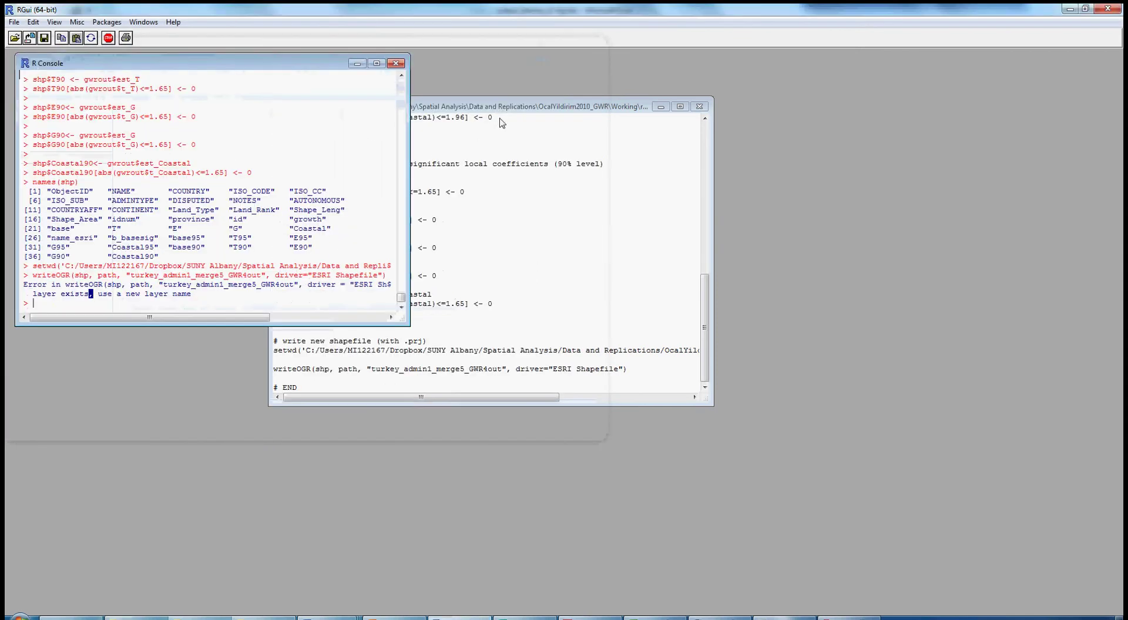
{"action": "left_click", "coordinate": [141, 617]}
{"action": "left_click", "coordinate": [212, 270]}
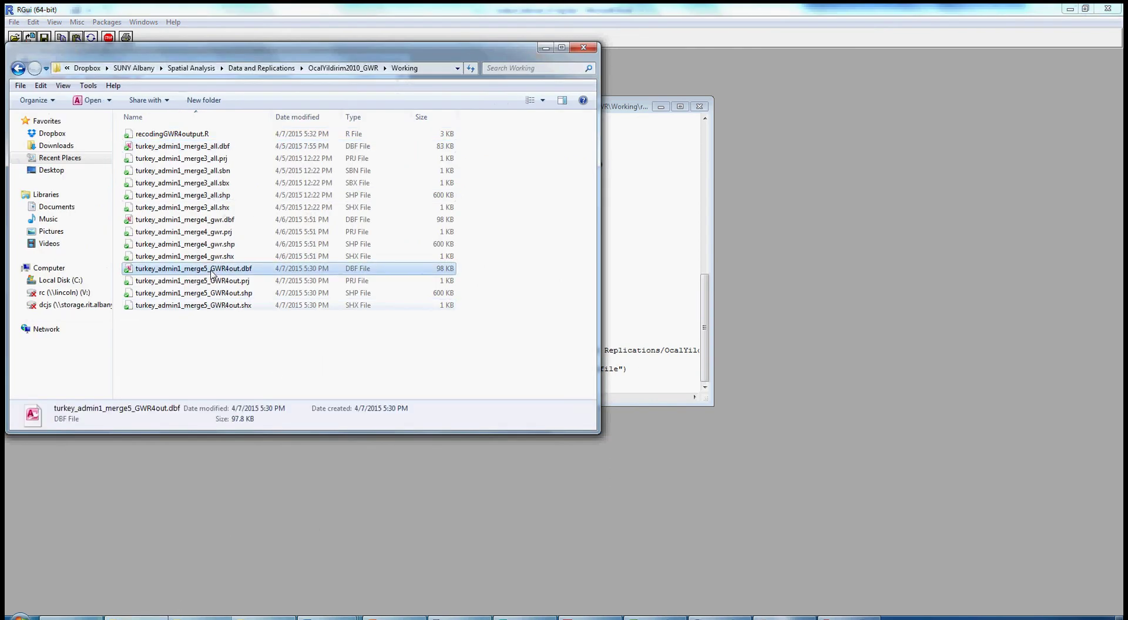
{"action": "left_click", "coordinate": [216, 307]}
{"action": "left_click", "coordinate": [216, 271]}
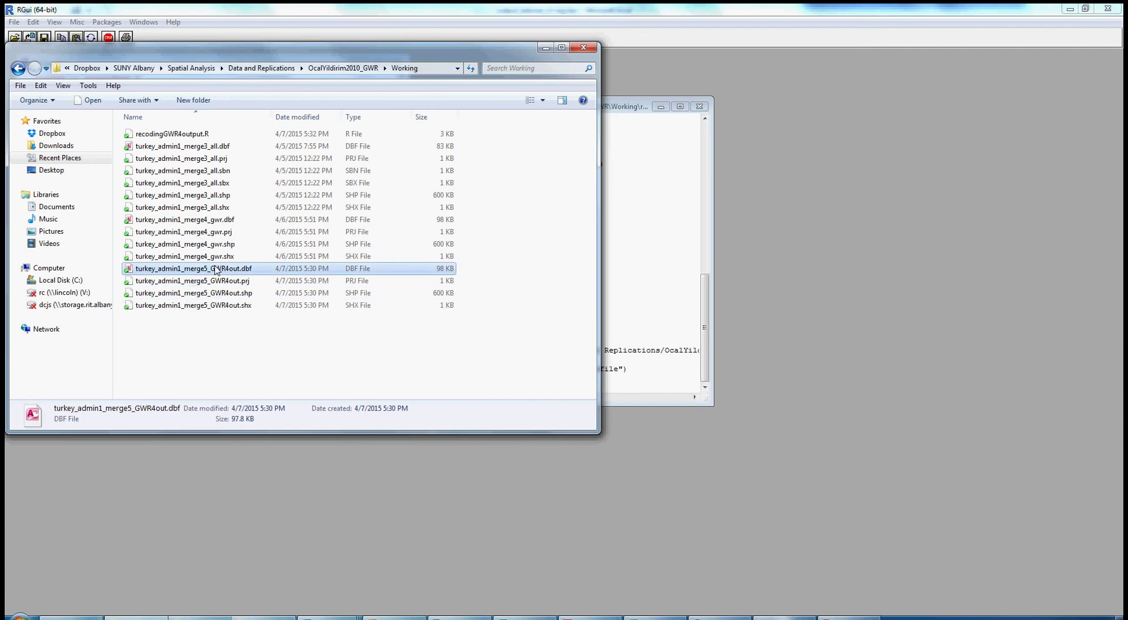
{"action": "left_click", "coordinate": [222, 304], "text": "shift"}
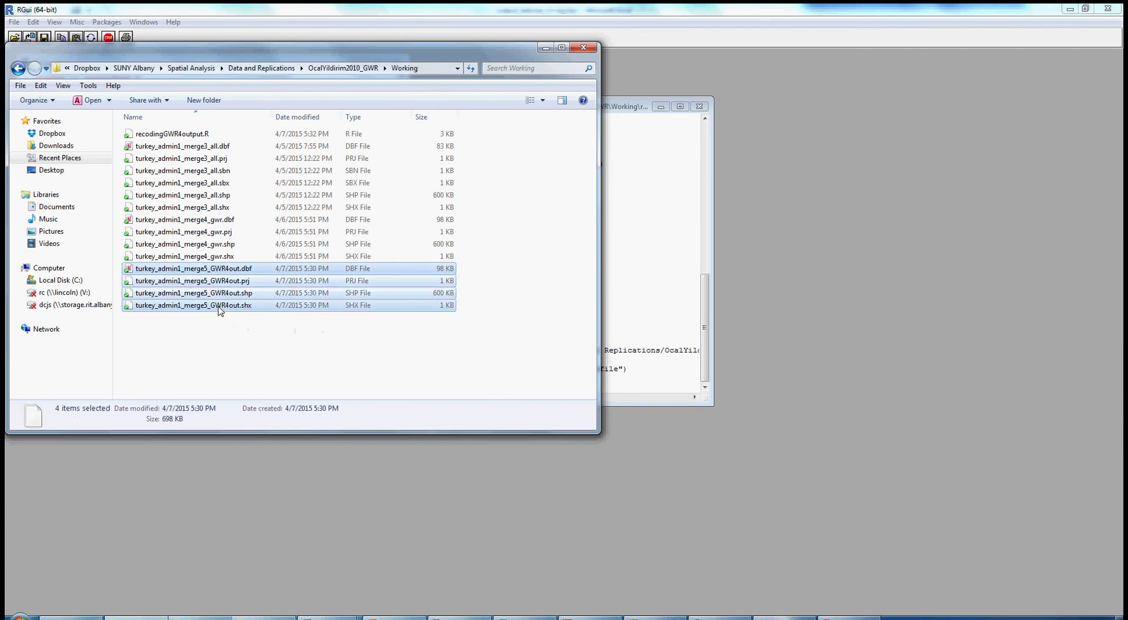
{"action": "right_click", "coordinate": [203, 287]}
{"action": "left_click", "coordinate": [235, 432]}
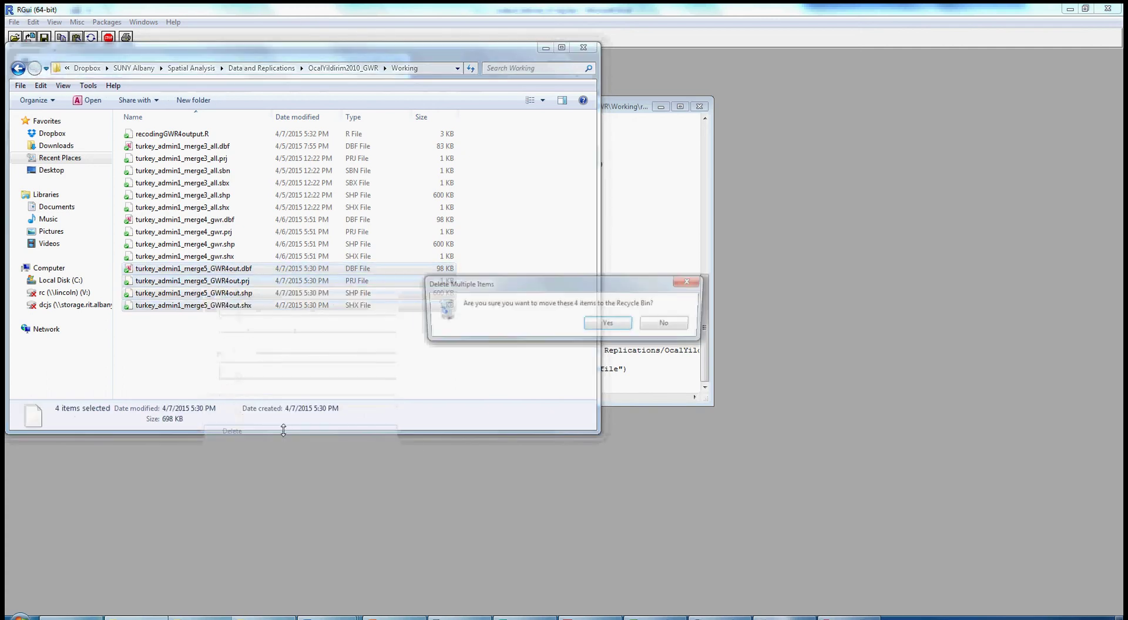
{"action": "left_click", "coordinate": [609, 323]}
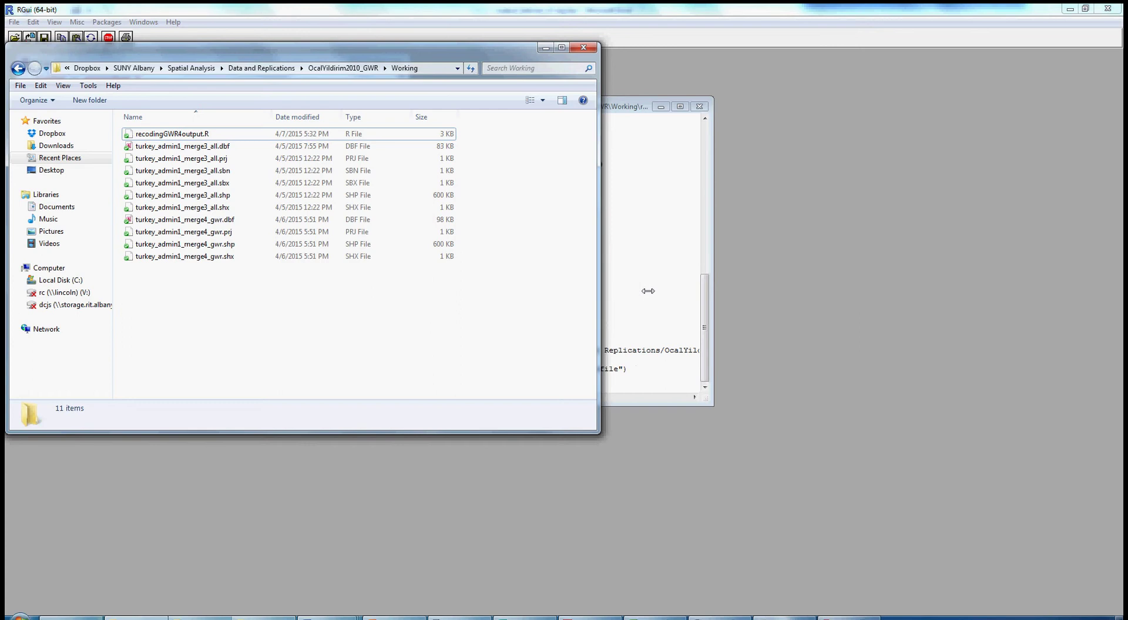
{"action": "left_click", "coordinate": [617, 315]}
Rerun writeOGR so turkey_admin1_merge5_GWR4out is written afresh, and confirm the new files in the Working folder.
{"action": "left_click", "coordinate": [271, 369]}
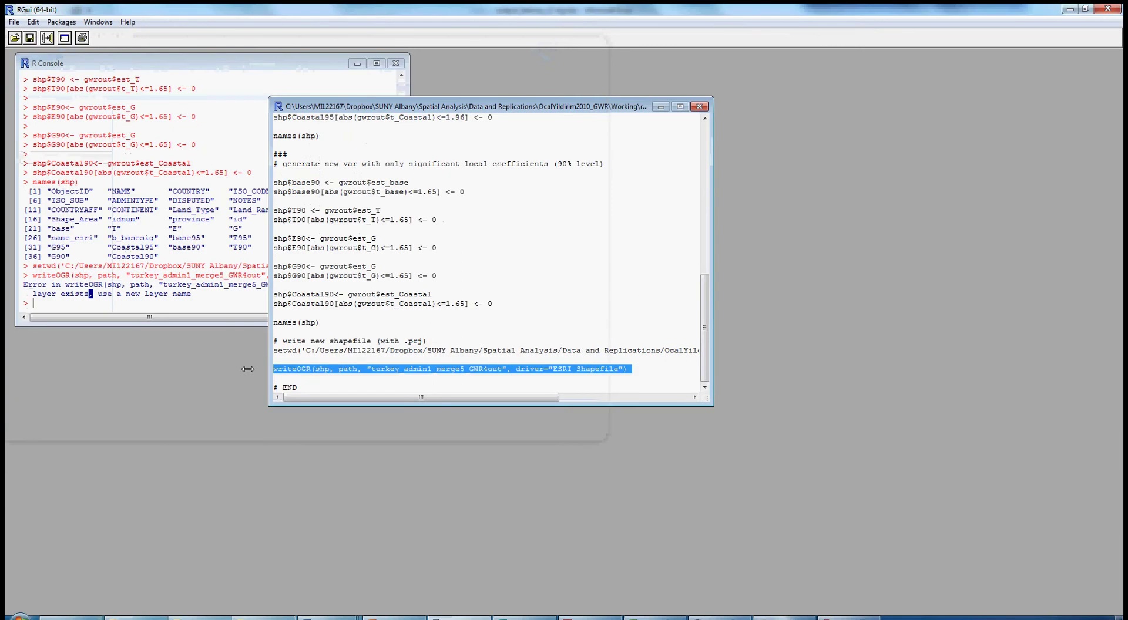
{"action": "key", "text": "ctrl+r"}
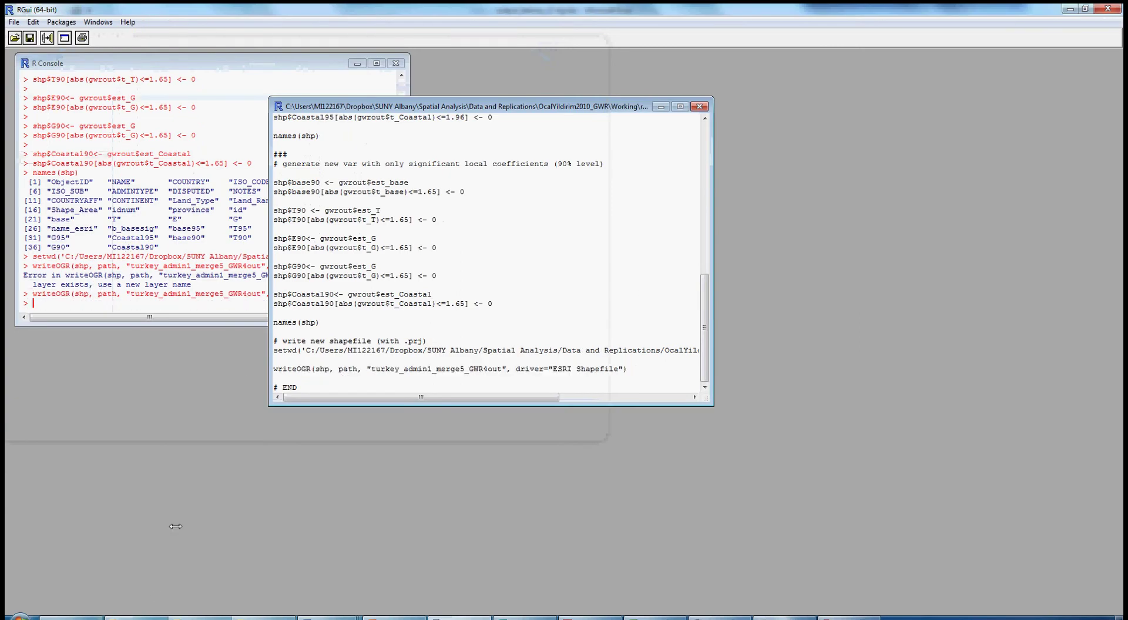
{"action": "key", "text": "alt+Tab"}
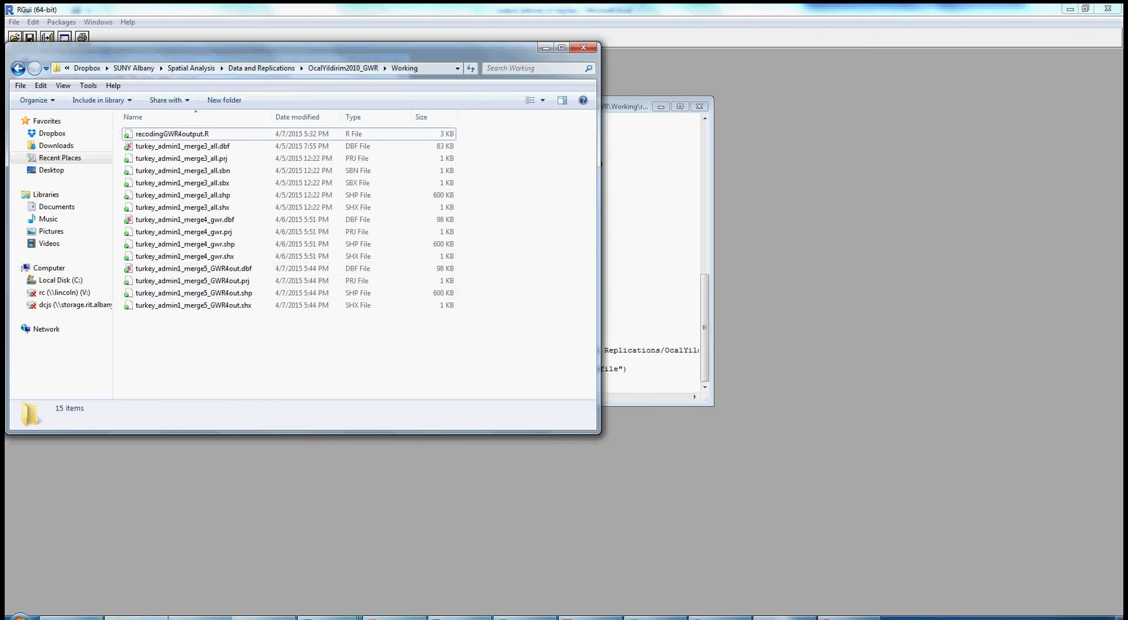
{"action": "key", "text": "alt+Tab"}
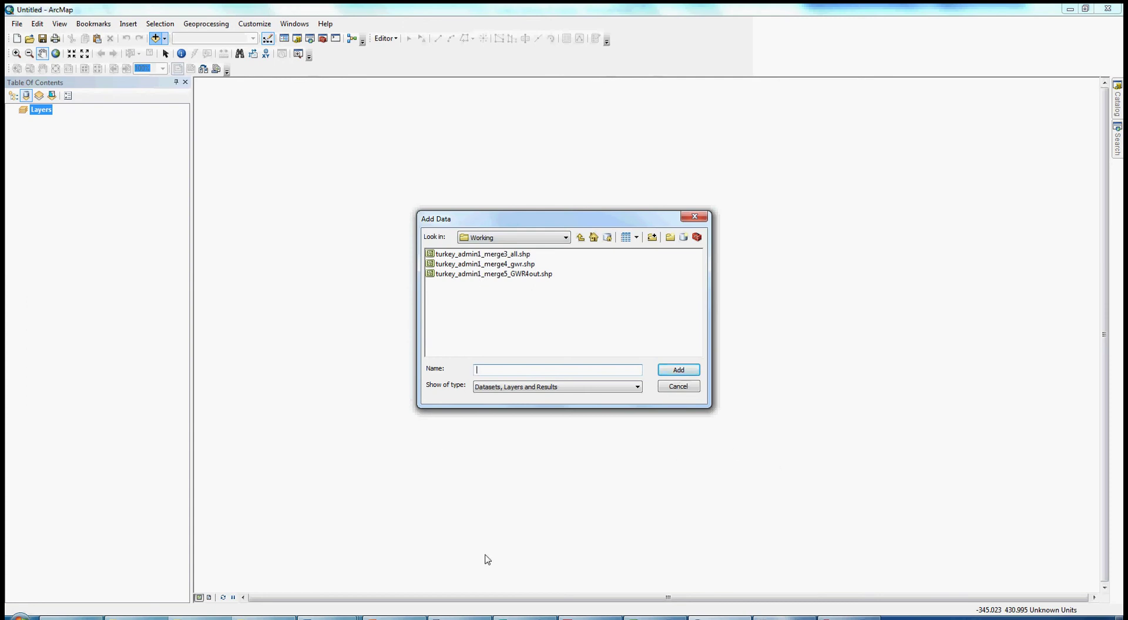
Add turkey_admin1_merge5_GWR4out.shp to the map and open the new layer's Properties.
{"action": "double_click", "coordinate": [467, 274]}
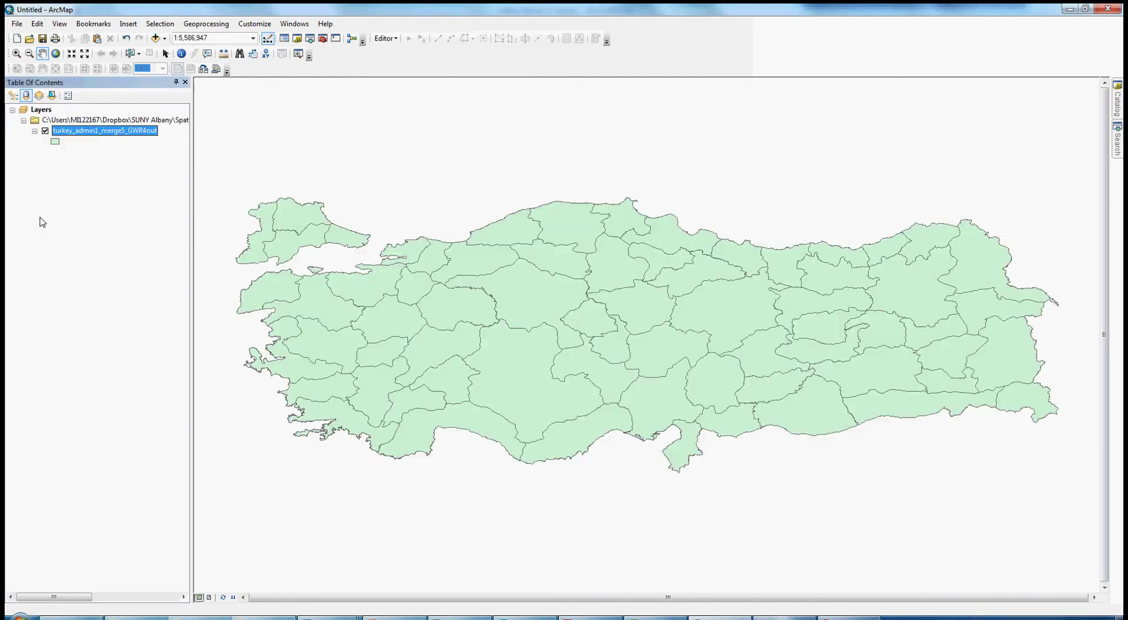
{"action": "right_click", "coordinate": [98, 132]}
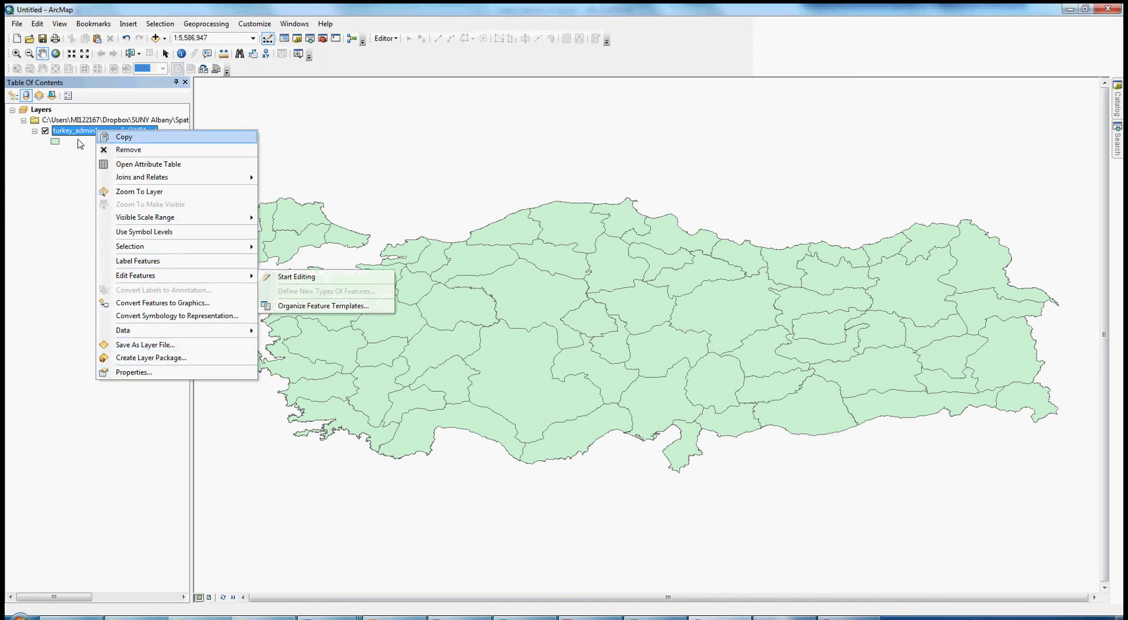
{"action": "left_click", "coordinate": [138, 372]}
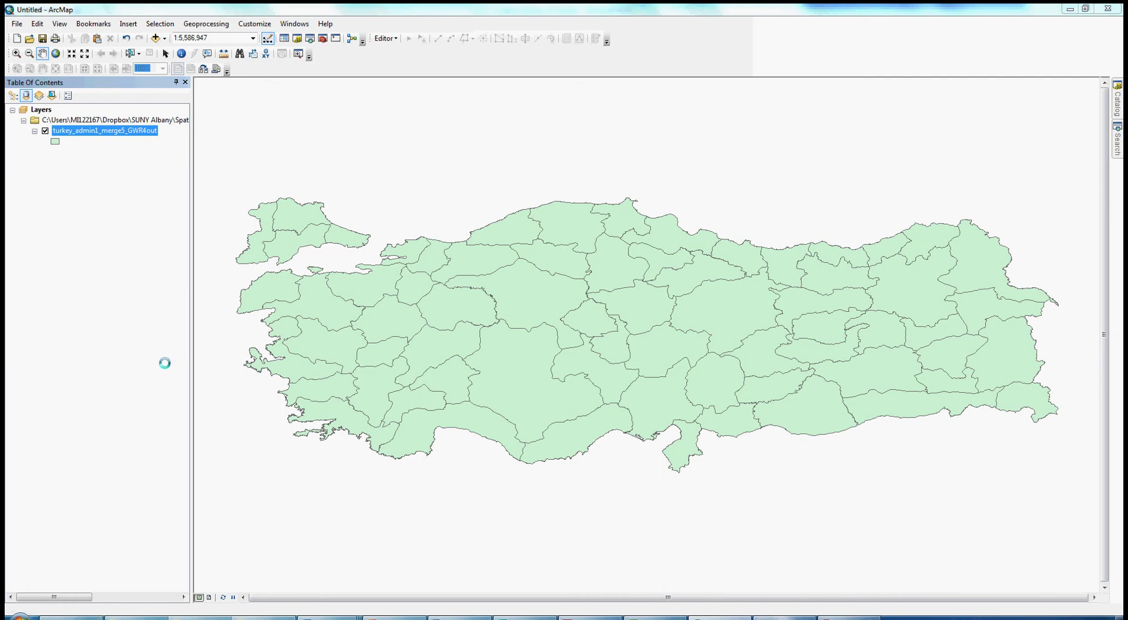
Symbolize the layer by T95 with graduated colours, setting the first class break to -0.000001.
{"action": "left_click", "coordinate": [404, 226]}
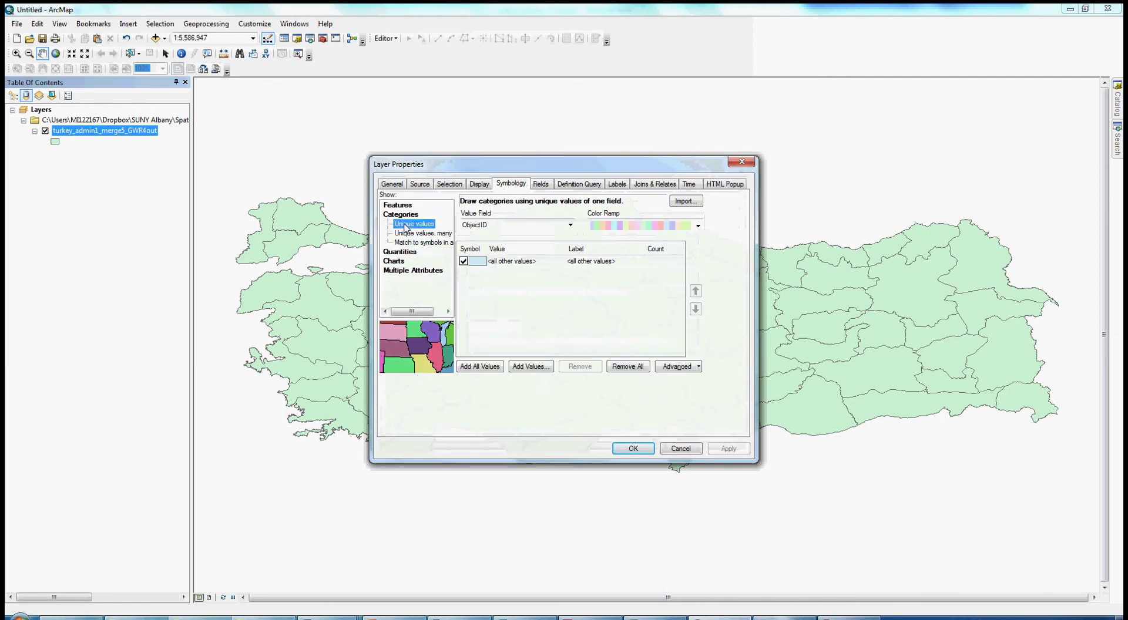
{"action": "left_click", "coordinate": [402, 253]}
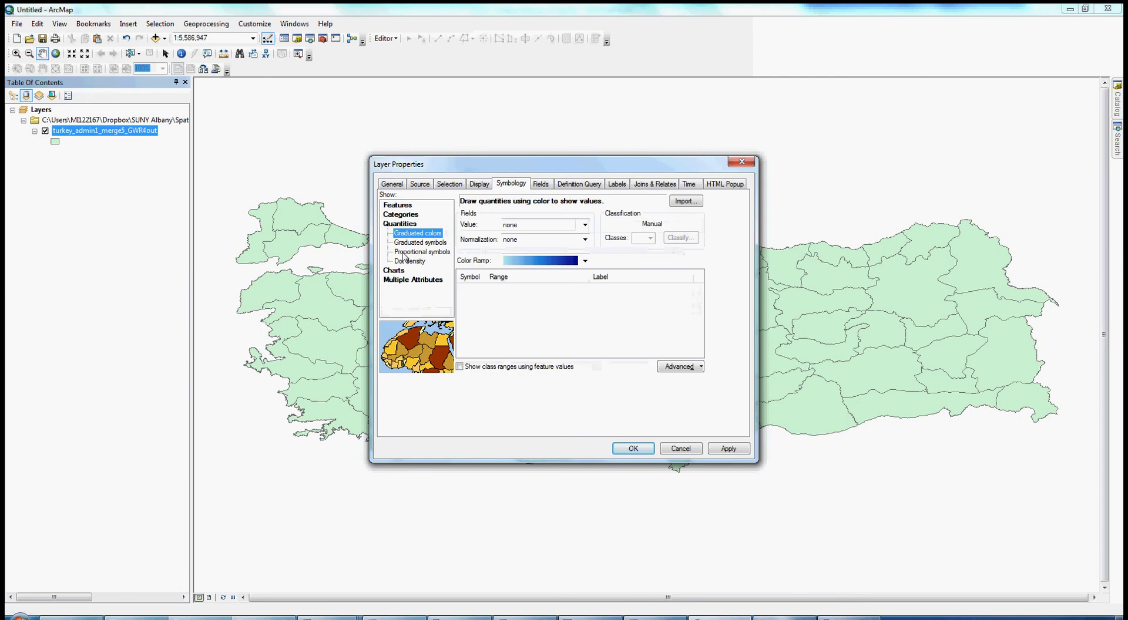
{"action": "left_click", "coordinate": [584, 225]}
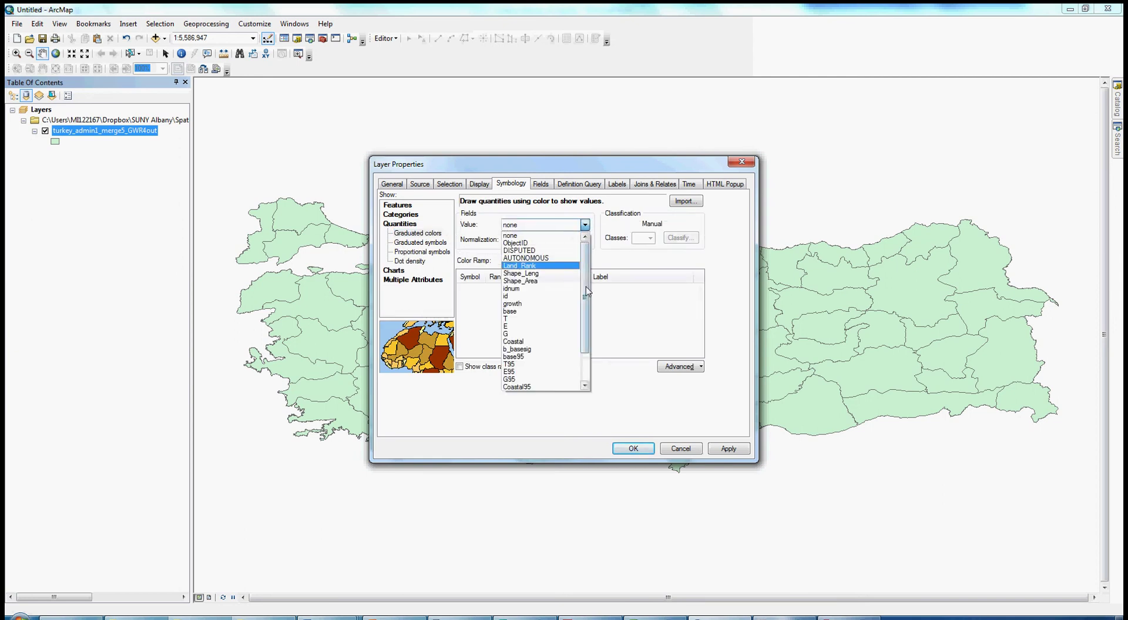
{"action": "left_click_drag", "start_coordinate": [584, 297], "coordinate": [585, 323]}
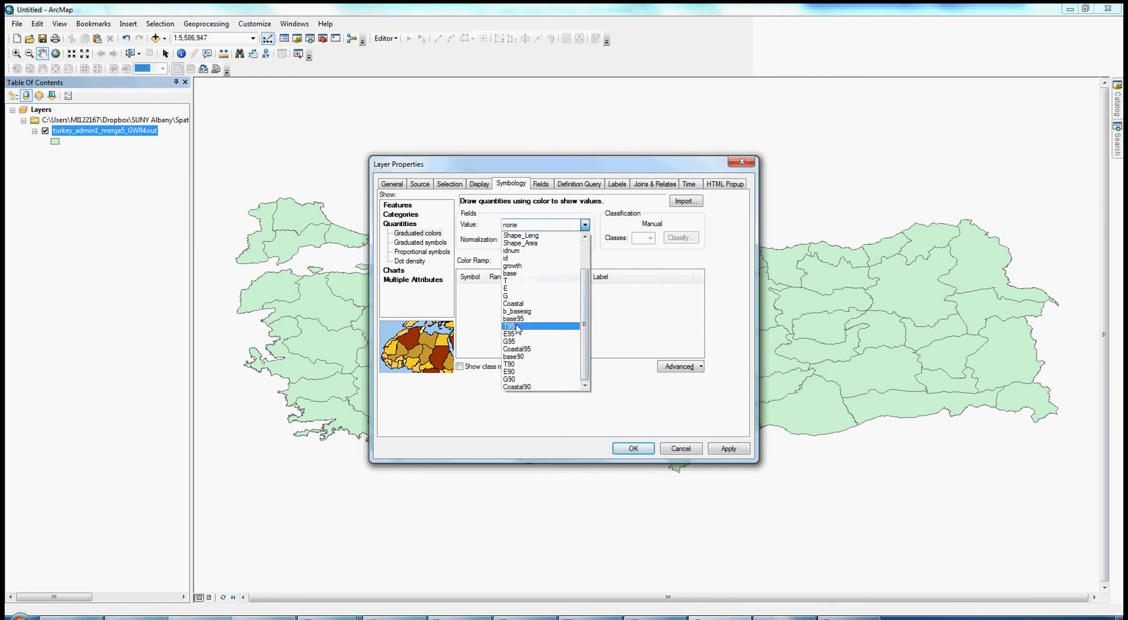
{"action": "left_click", "coordinate": [516, 327]}
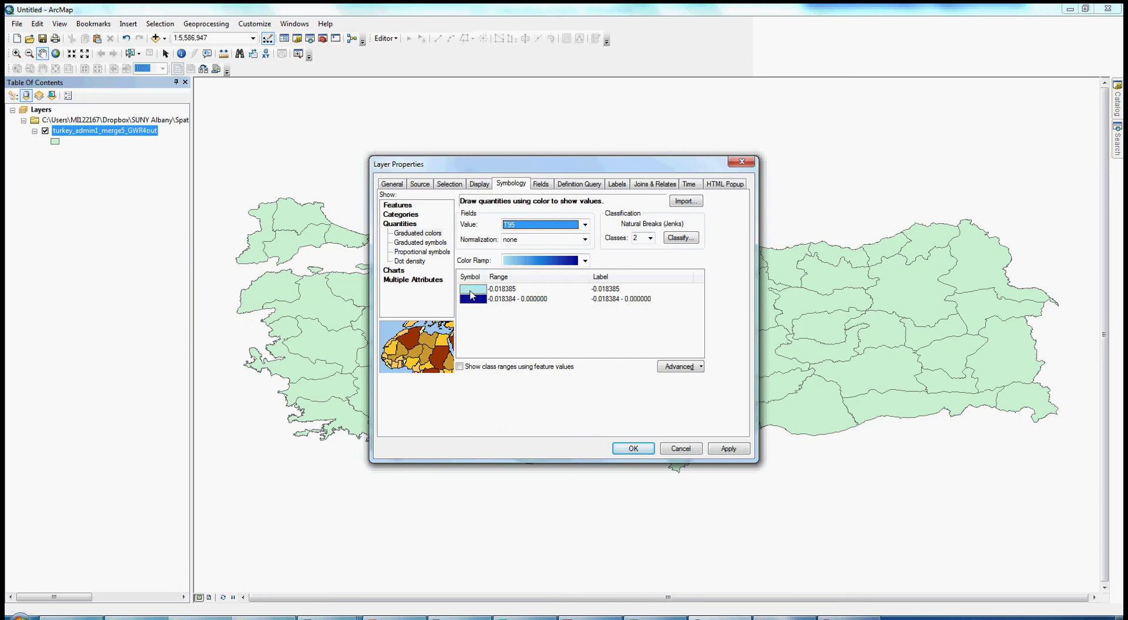
{"action": "left_click", "coordinate": [514, 289]}
{"action": "left_click_drag", "start_coordinate": [542, 288], "coordinate": [456, 290]}
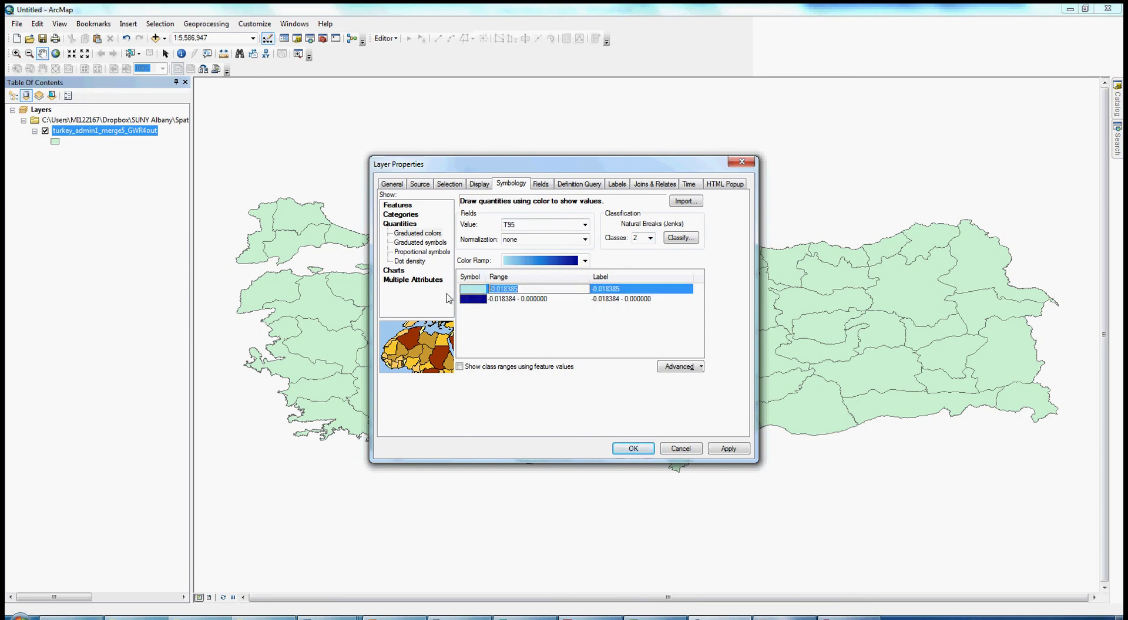
{"action": "type", "text": "-0"}
{"action": "type", "text": ".000001"}
{"action": "key", "text": "Return"}
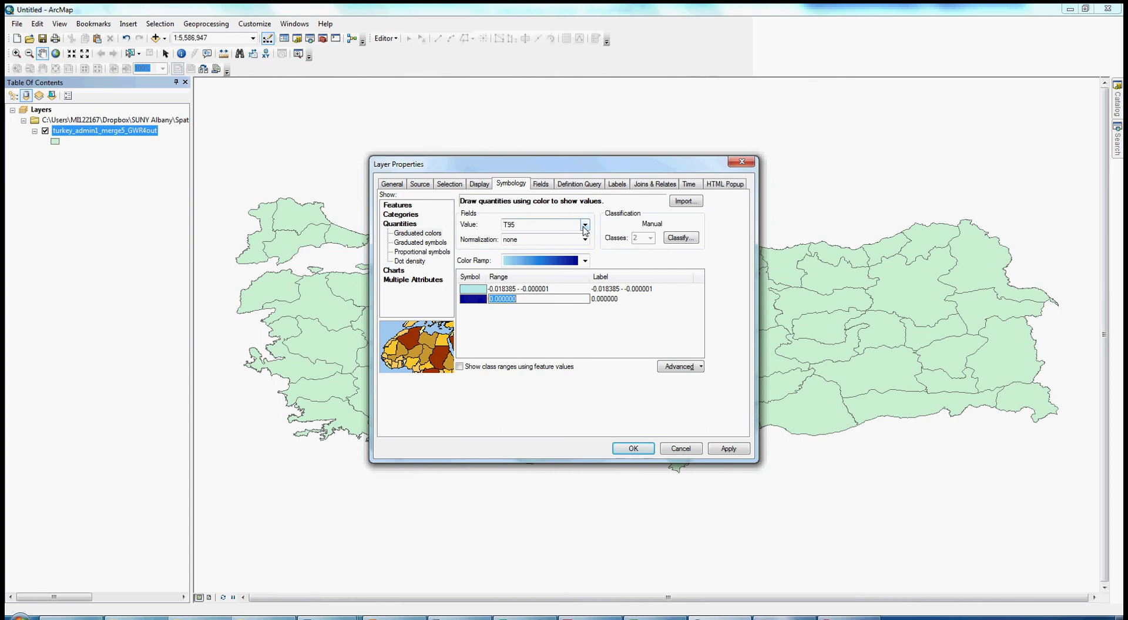
{"action": "left_click", "coordinate": [637, 453]}
{"action": "left_click", "coordinate": [634, 449]}
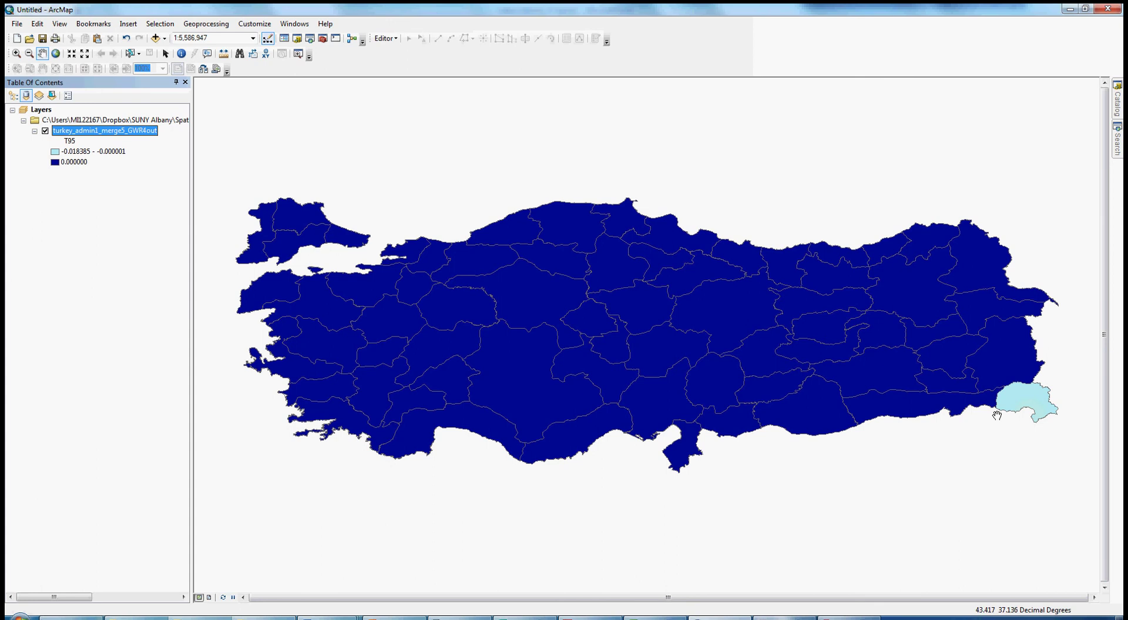
Change the layer's graduated-colour symbology to the base95 field with 5 classes.
{"action": "left_click_drag", "start_coordinate": [1009, 383], "coordinate": [1000, 390]}
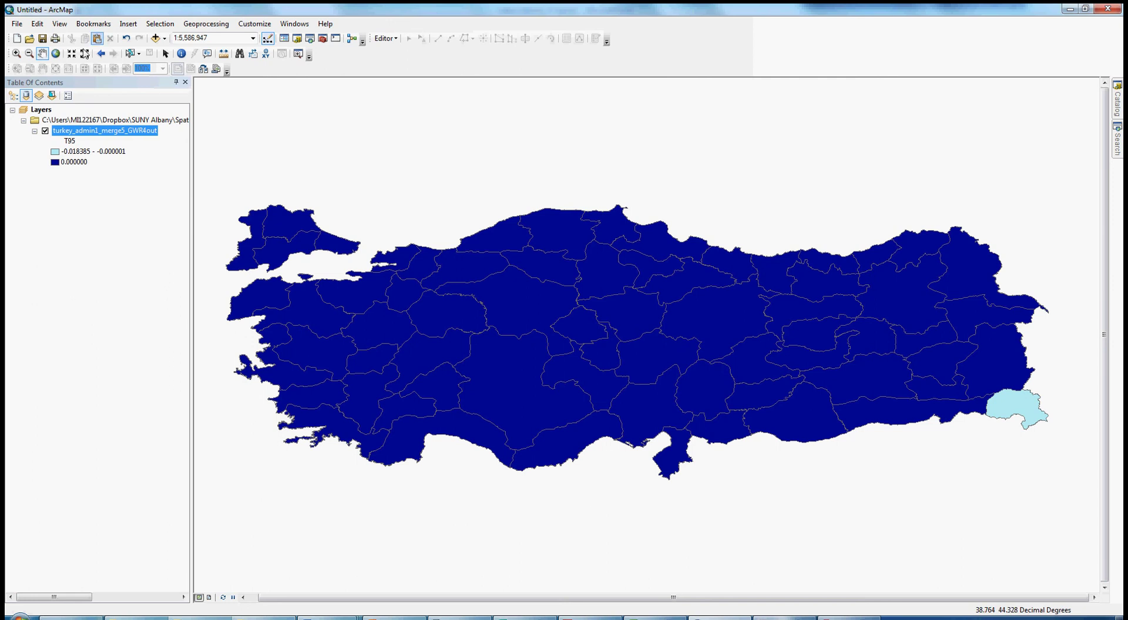
{"action": "right_click", "coordinate": [89, 135]}
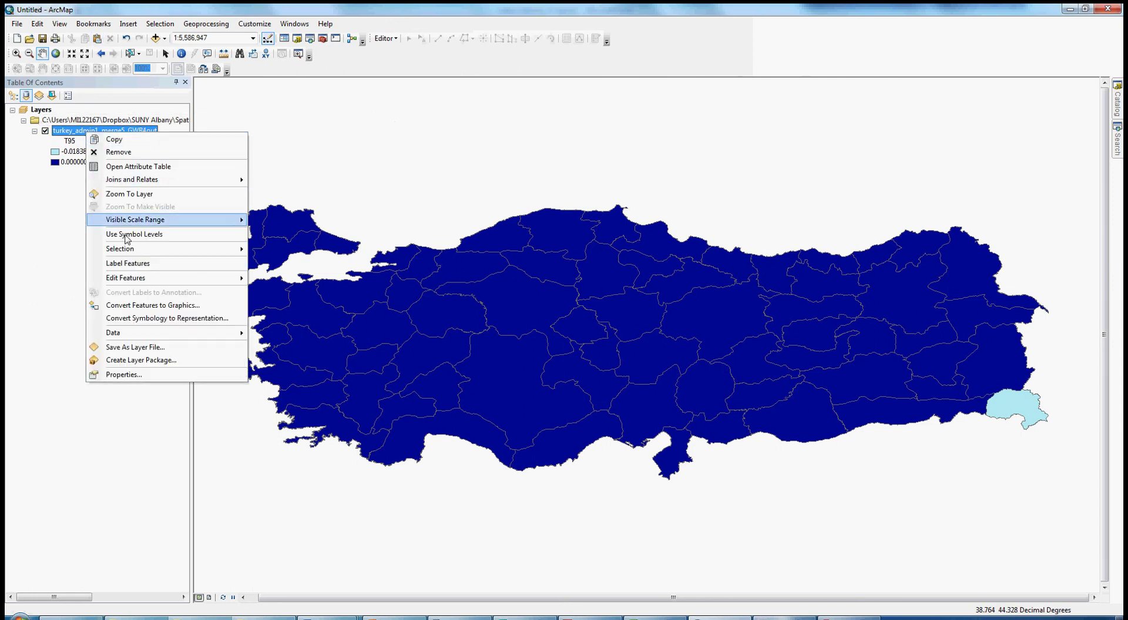
{"action": "left_click", "coordinate": [124, 375]}
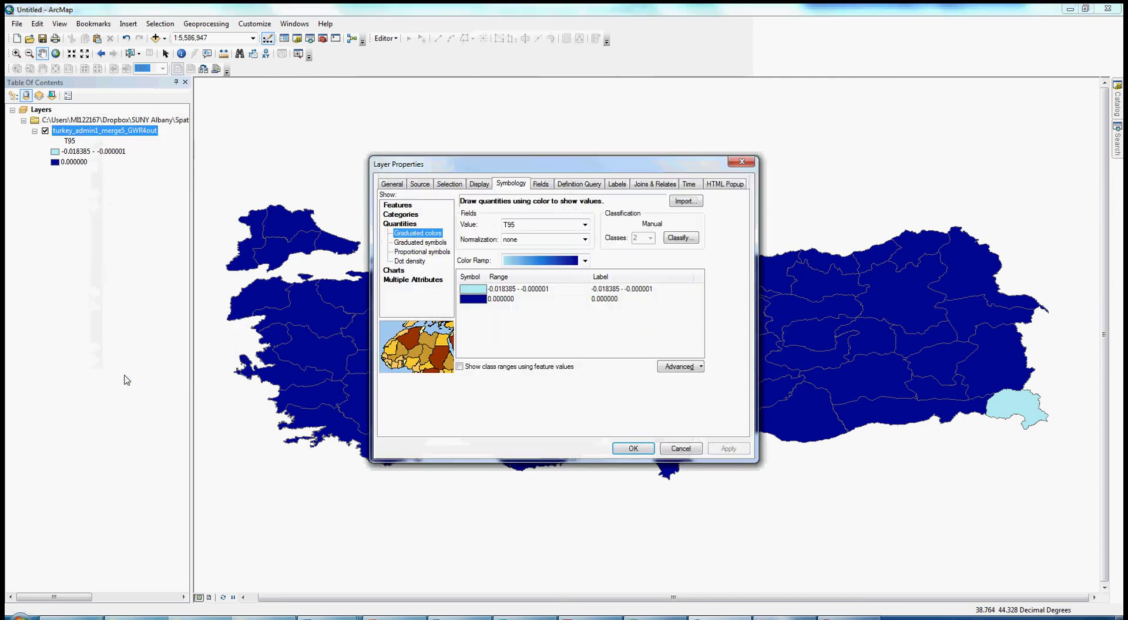
{"action": "left_click", "coordinate": [584, 225]}
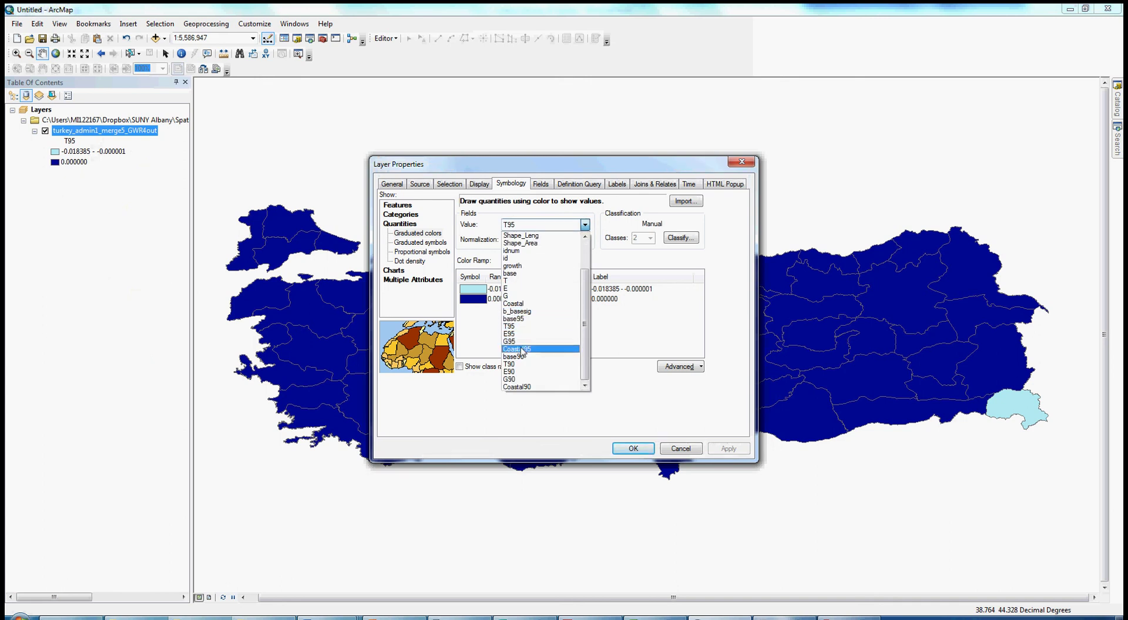
{"action": "left_click", "coordinate": [517, 356]}
{"action": "left_click", "coordinate": [649, 238]}
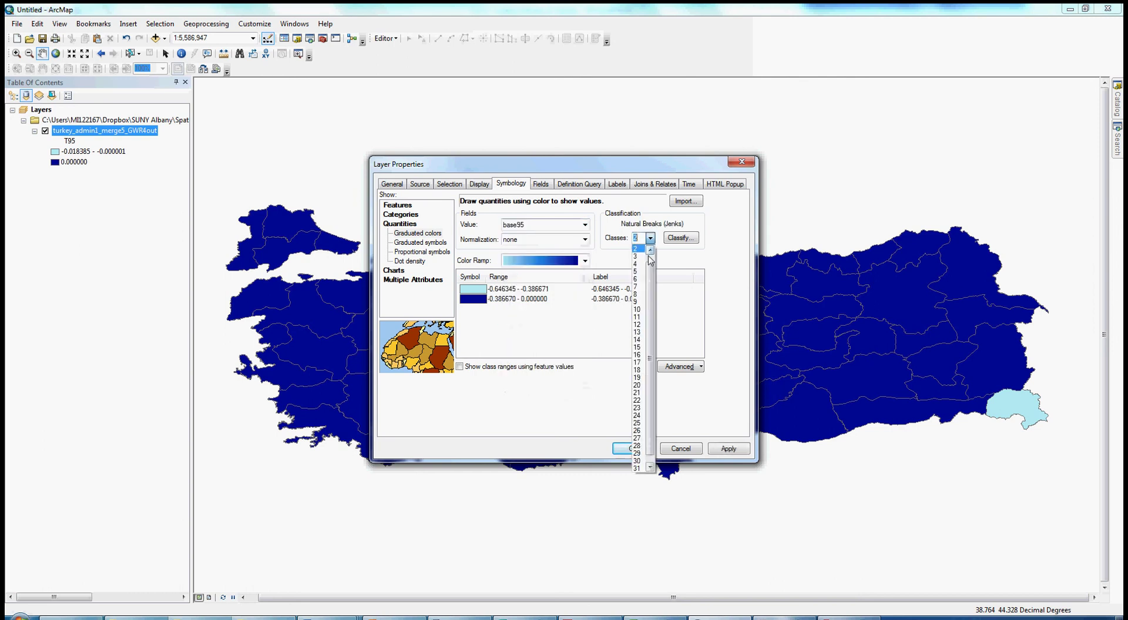
{"action": "left_click", "coordinate": [638, 275]}
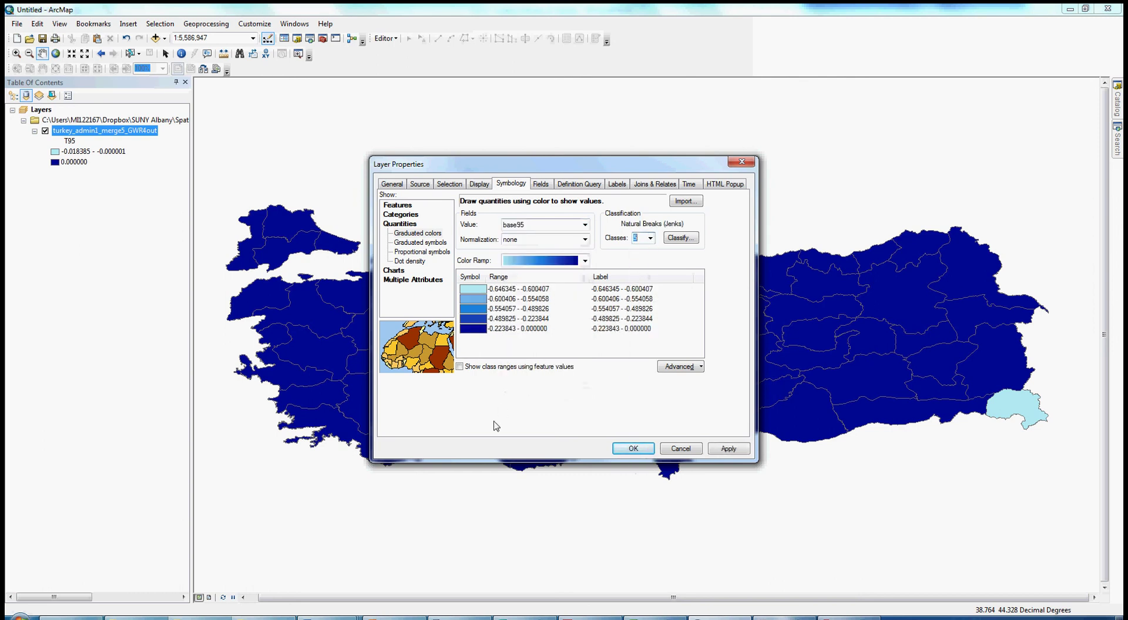
{"action": "left_click", "coordinate": [632, 449]}
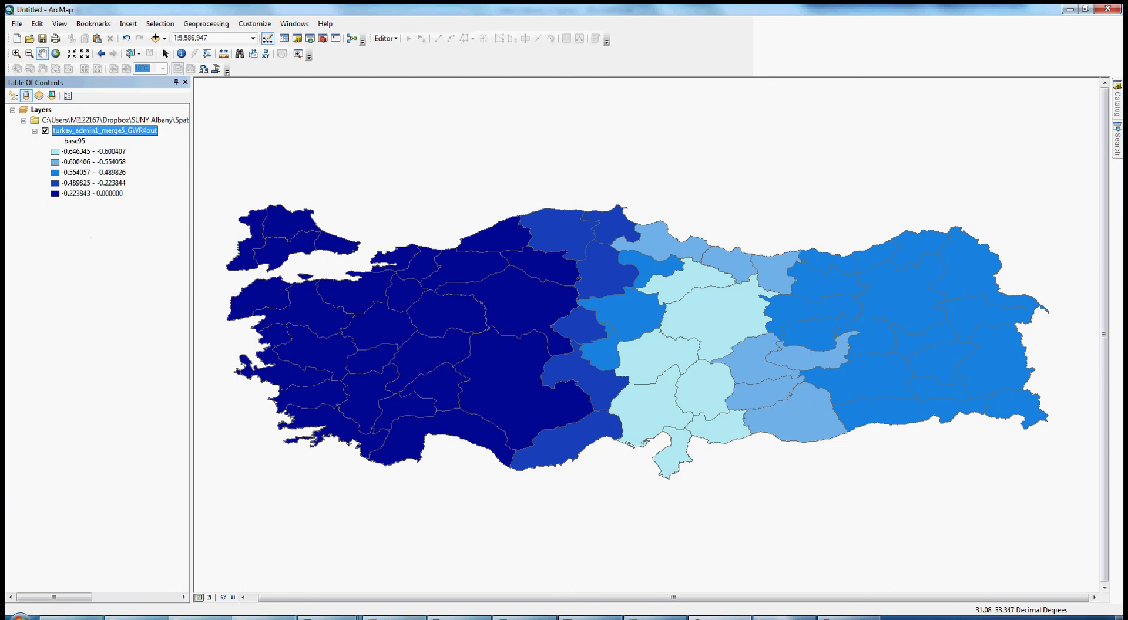
{"action": "key", "text": "alt+Tab"}
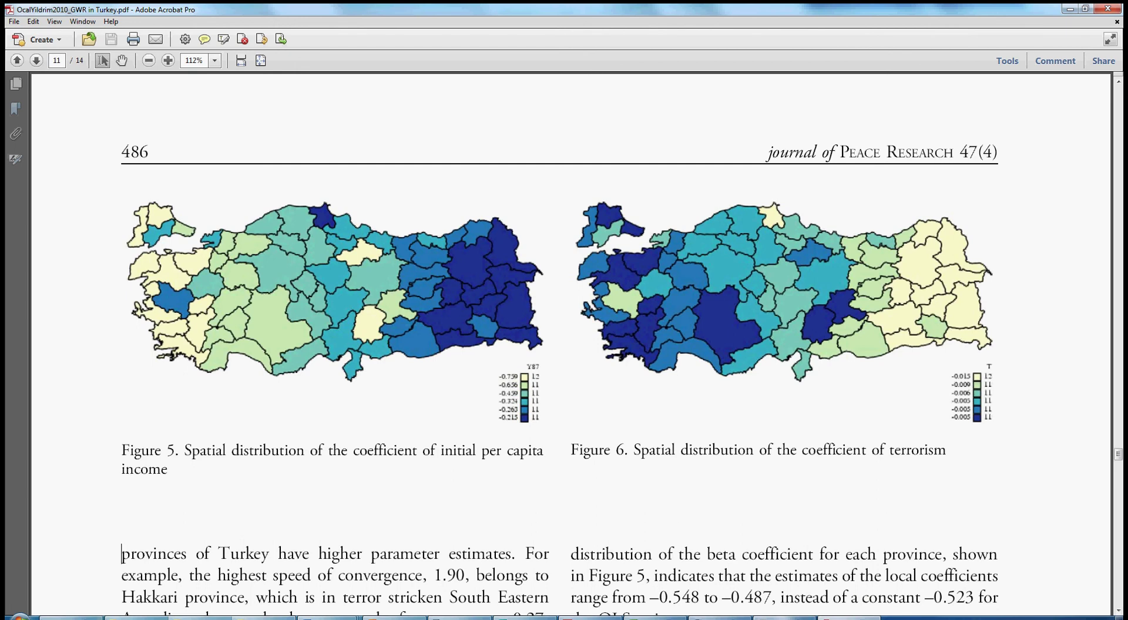
{"action": "key", "text": "alt+Tab"}
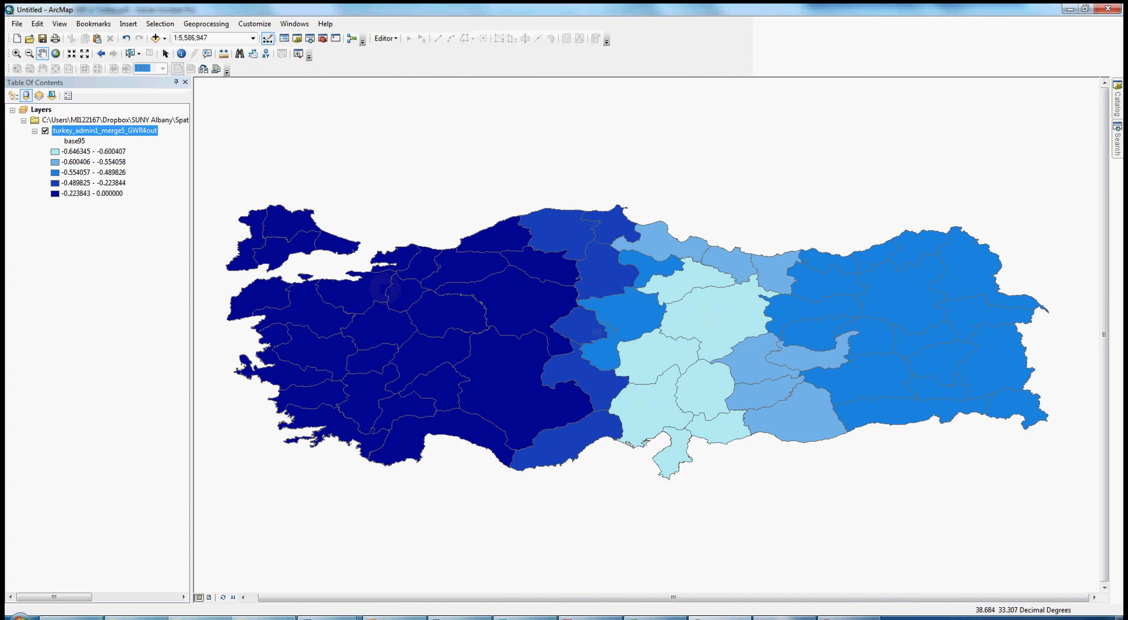
{"action": "key", "text": "alt+Tab"}
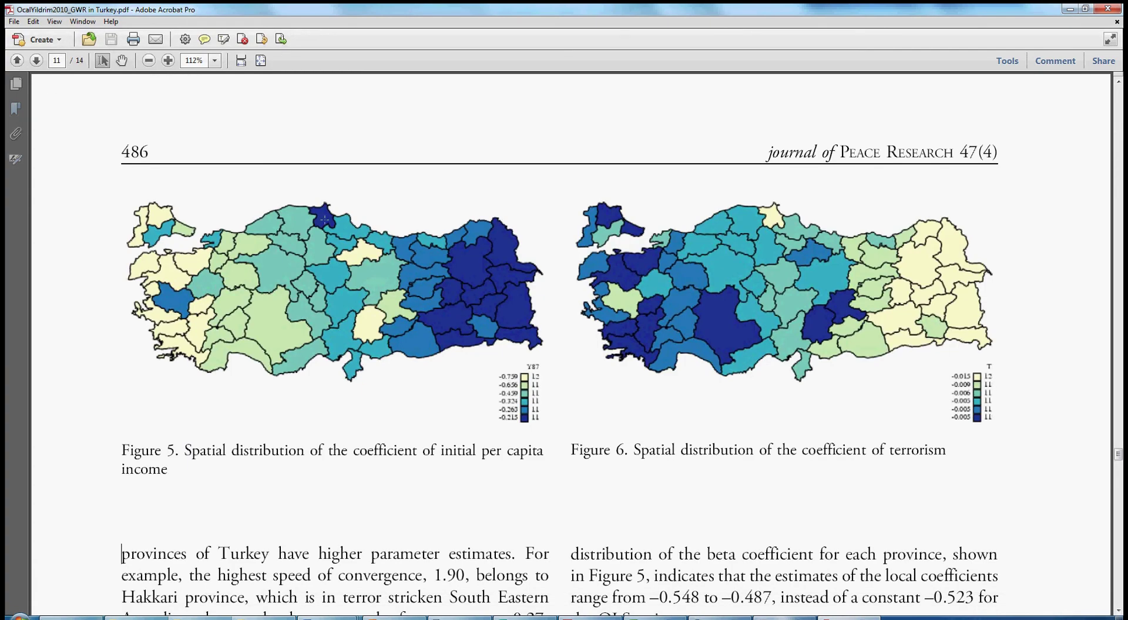
{"action": "left_click", "coordinate": [309, 323]}
{"action": "left_click", "coordinate": [322, 435]}
{"action": "key", "text": "alt+Tab"}
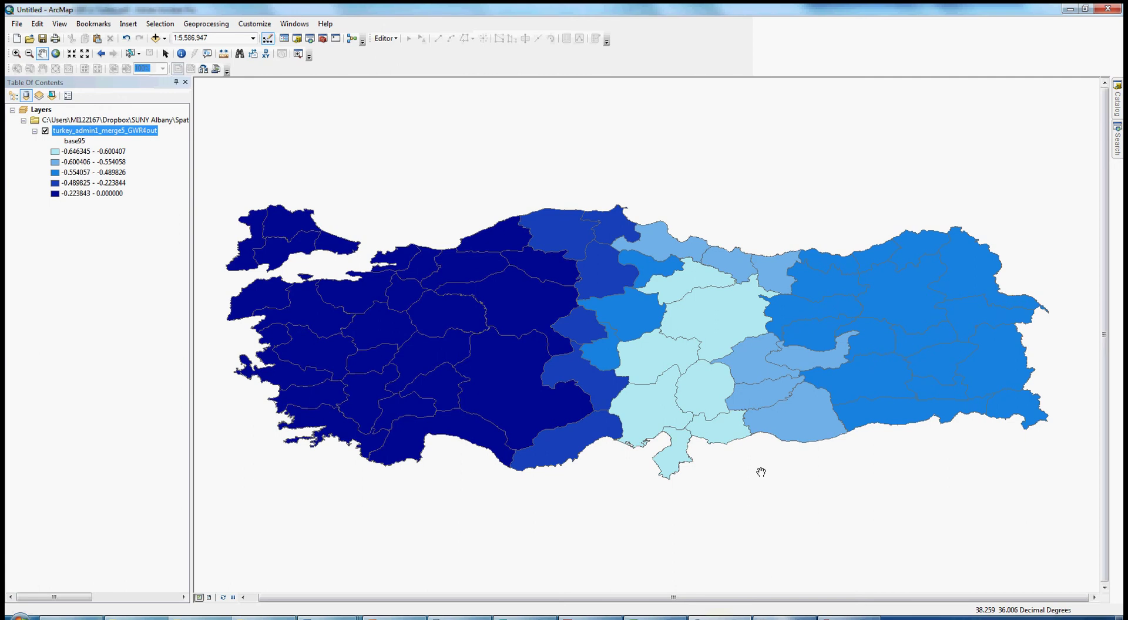
{"action": "key", "text": "alt+Tab"}
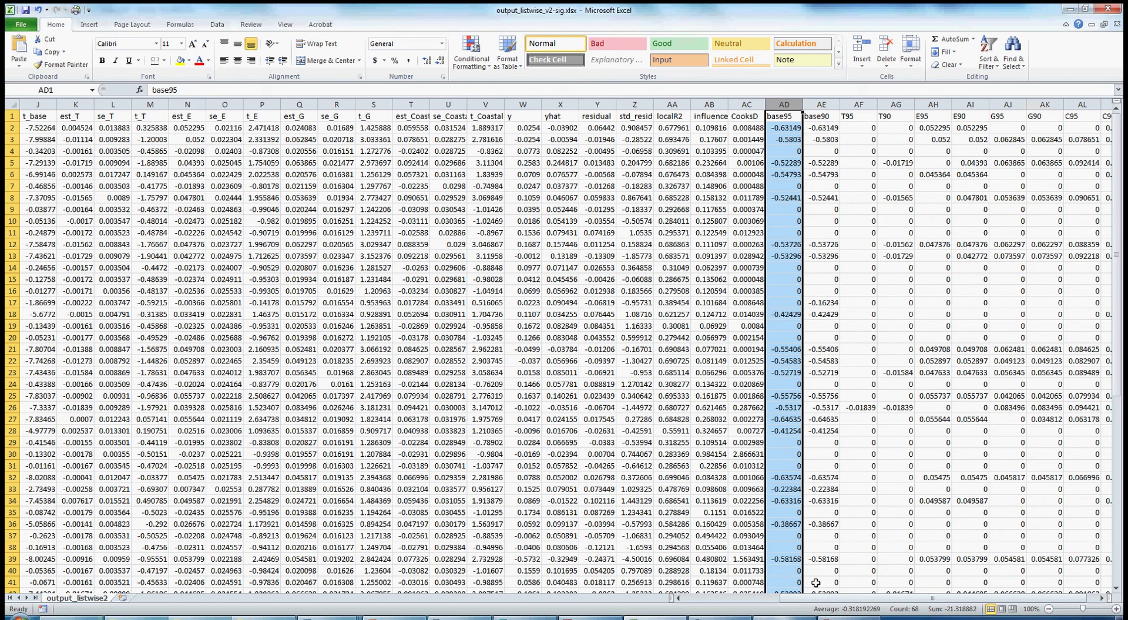
{"action": "key", "text": "alt+Tab"}
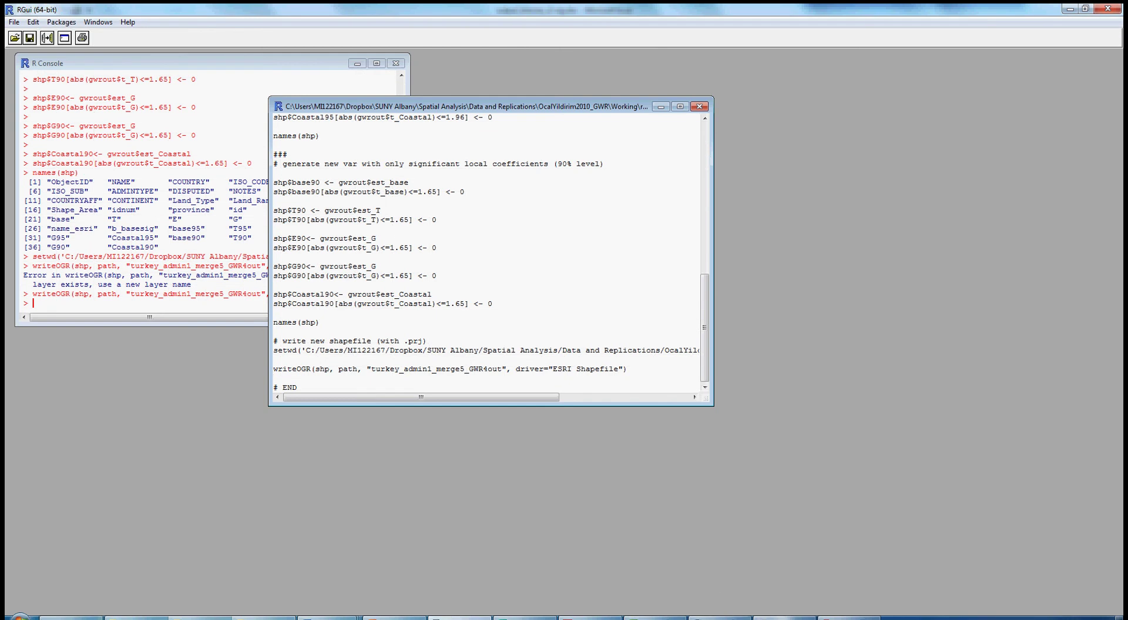
{"action": "key", "text": "alt+Tab"}
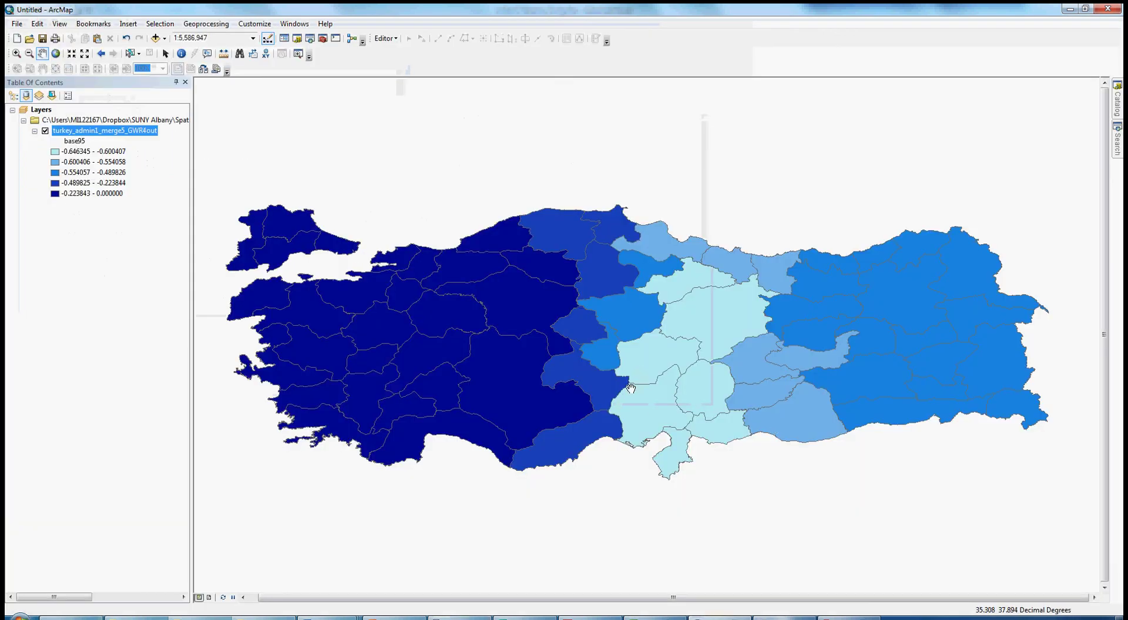